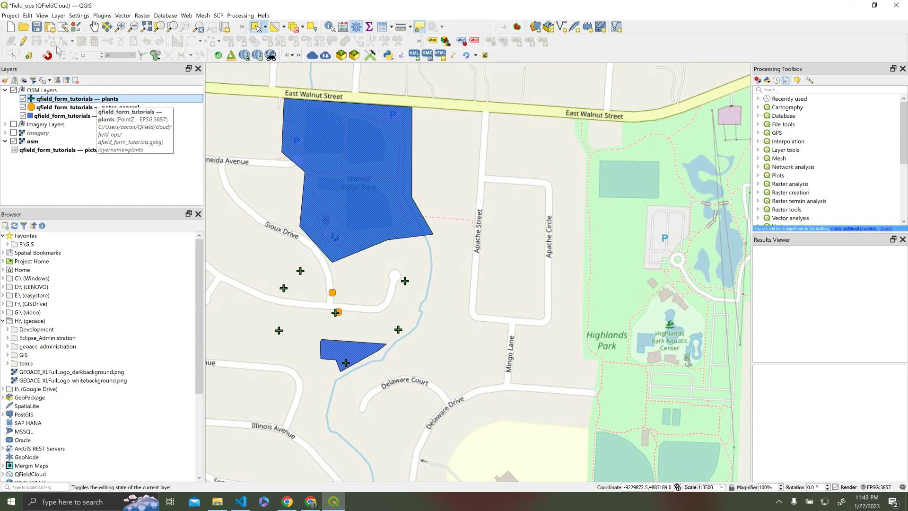
# Step: Add a plant point inside Walnut Ridge Park, confirming zone_type 'park' and zone_label 'Walnut Ridge Park' were auto-filled
pyautogui.click(23, 41)
pyautogui.click(52, 44)
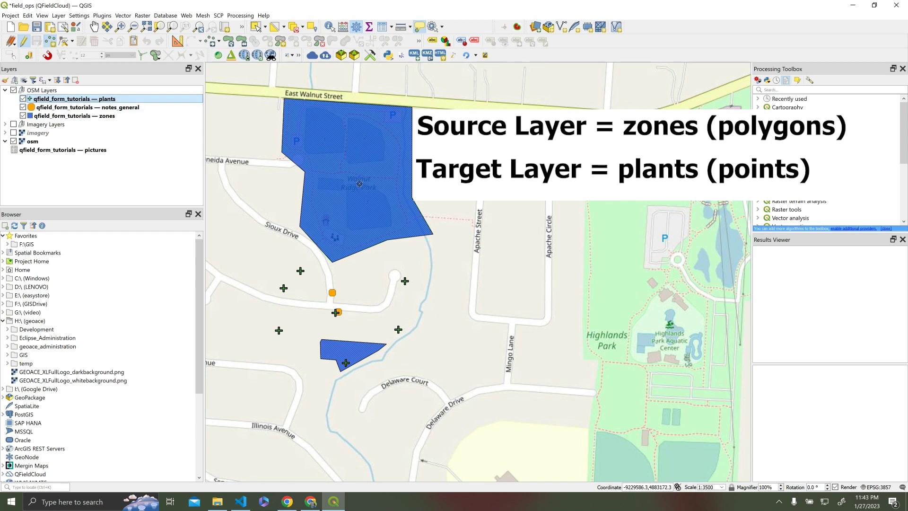
pyautogui.click(355, 174)
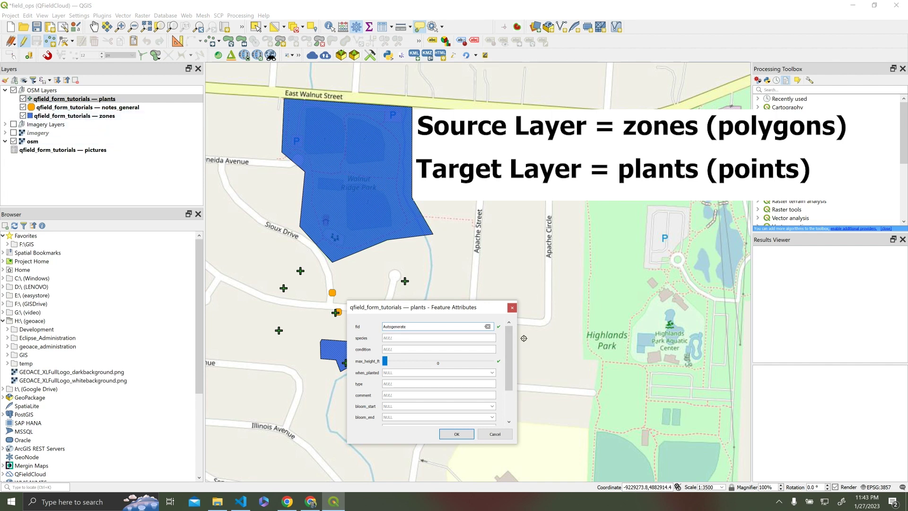
pyautogui.moveTo(510, 354); pyautogui.dragTo(507, 393)
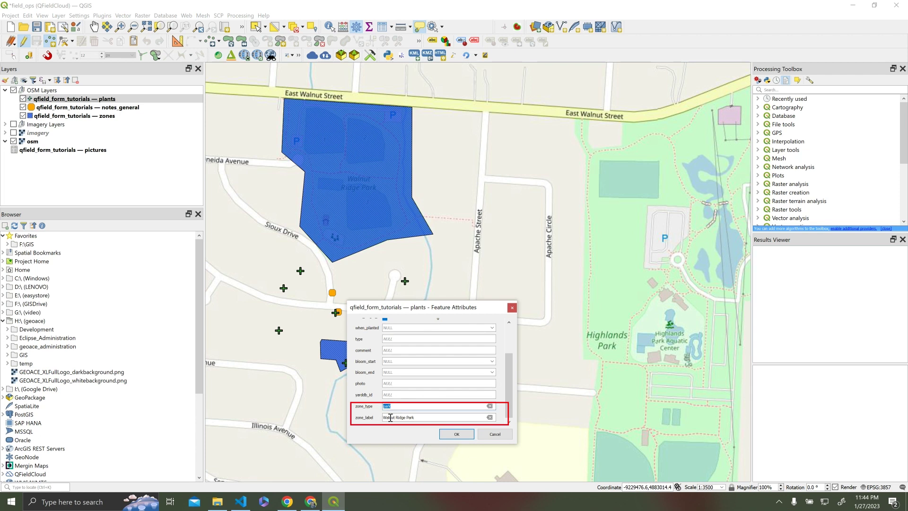
pyautogui.moveTo(426, 418); pyautogui.dragTo(383, 420)
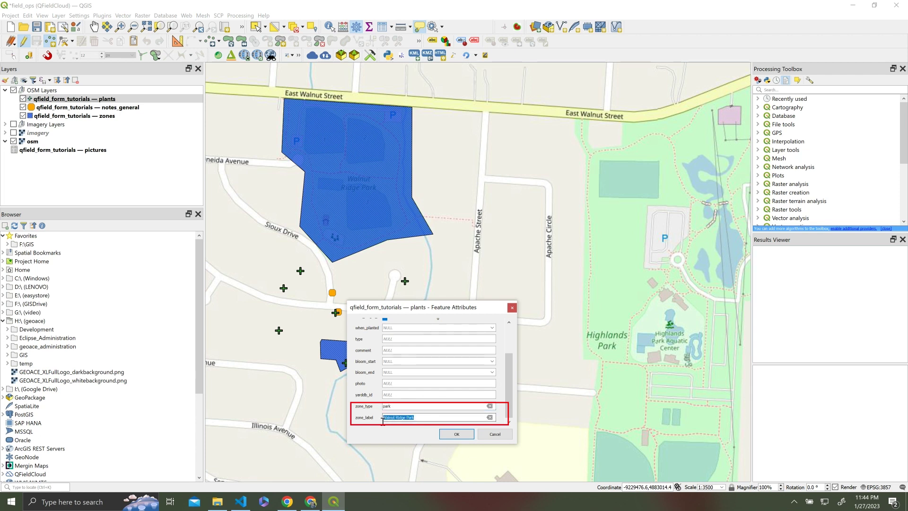
pyautogui.click(449, 437)
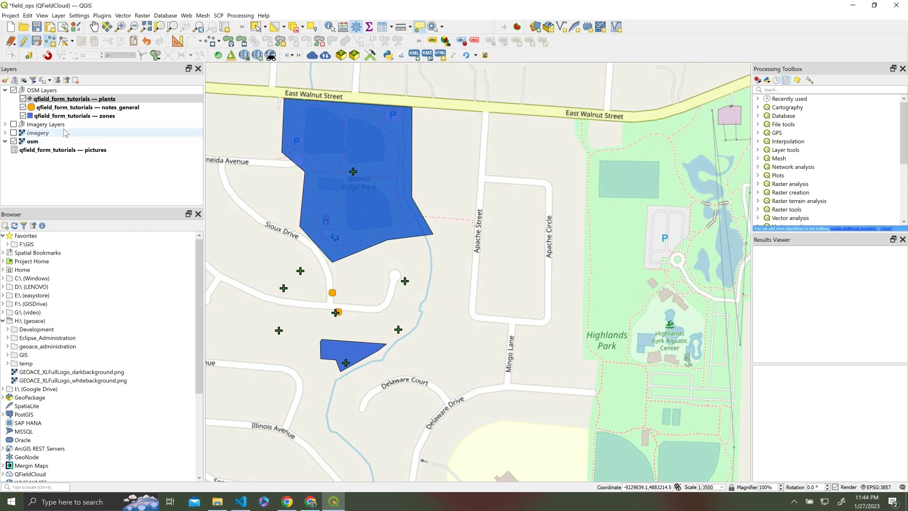
# Step: Open the zones attribute table, select the Walnut Ridge Park row (type park), then close the table
pyautogui.rightClick(66, 116)
pyautogui.click(115, 254)
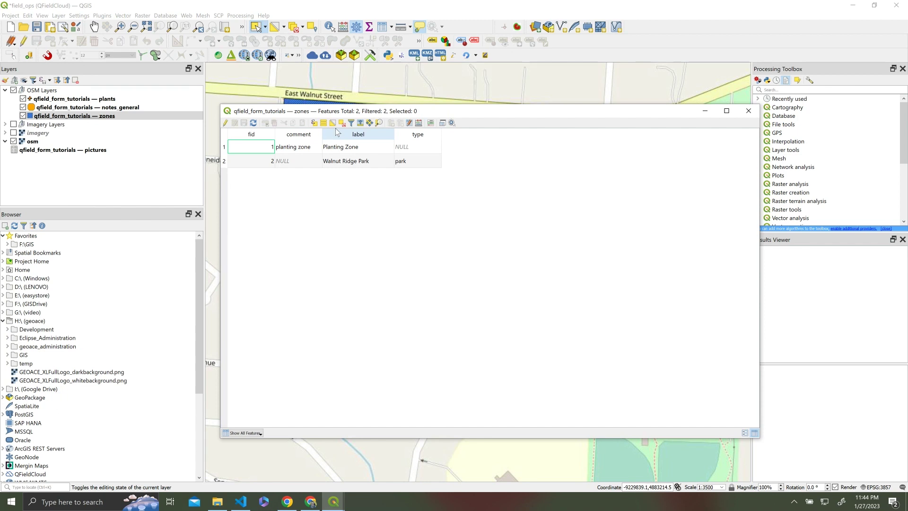
pyautogui.moveTo(367, 112); pyautogui.dragTo(575, 87)
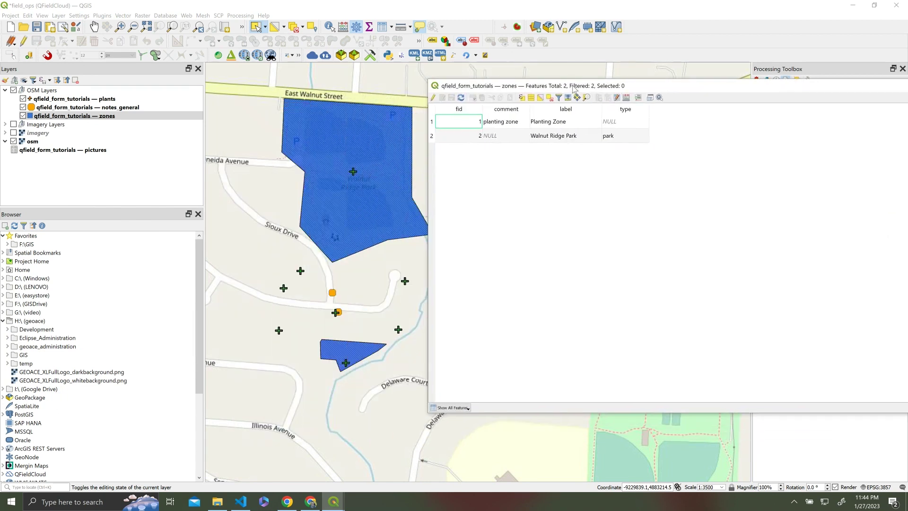
pyautogui.click(432, 135)
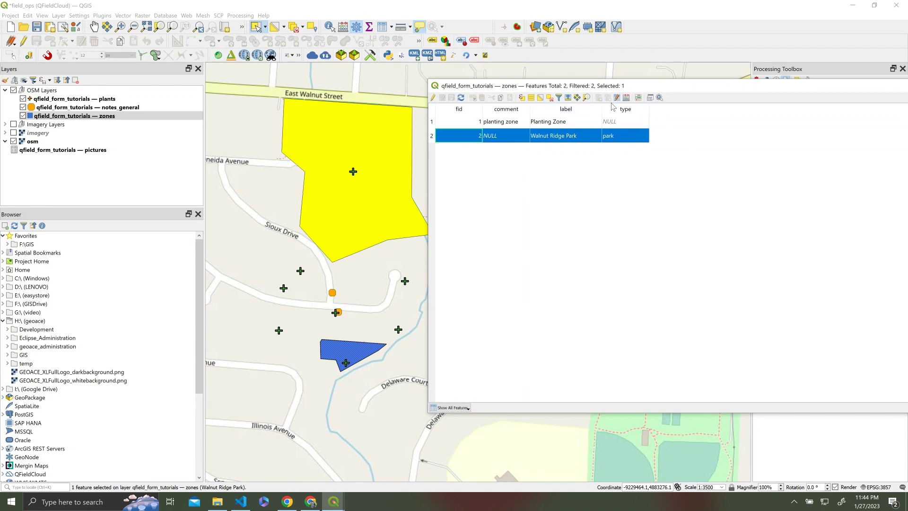
pyautogui.moveTo(647, 89); pyautogui.dragTo(477, 107)
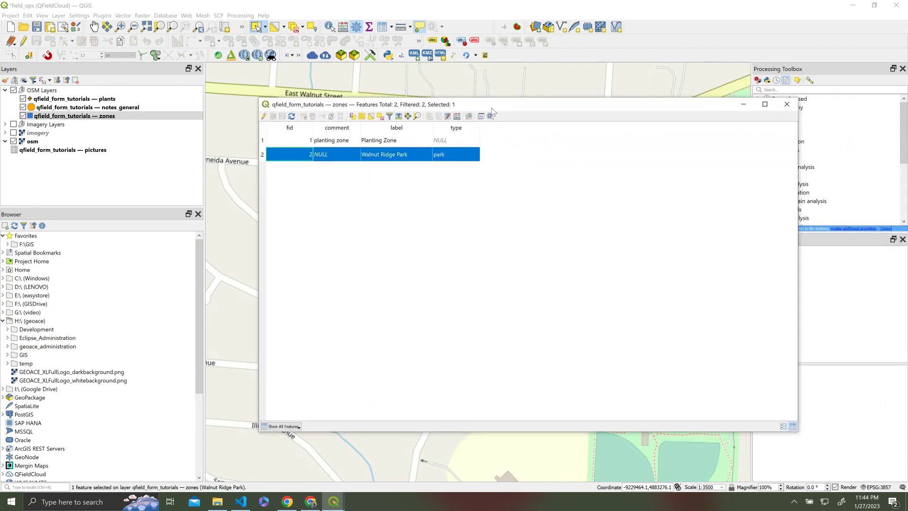
pyautogui.click(788, 106)
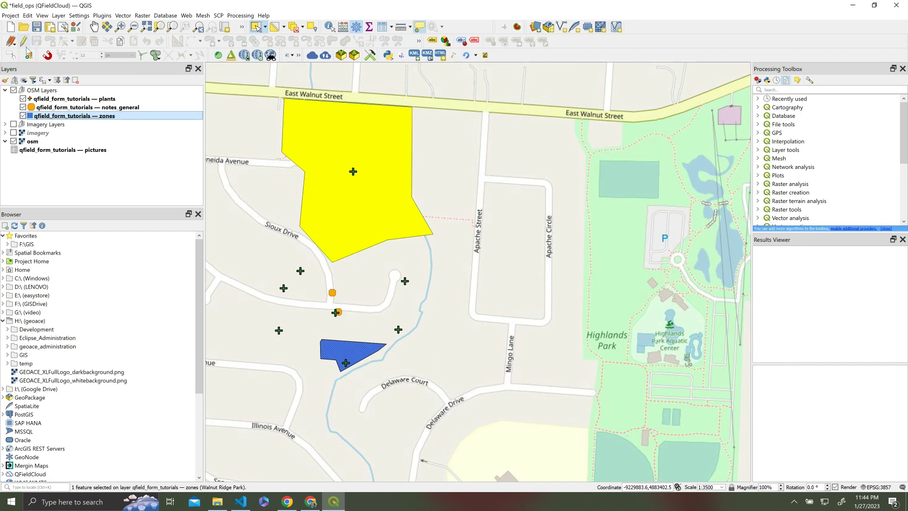
# Step: Stop editing the plants layer, save its edits, and clear the feature selection on all layers
pyautogui.click(46, 99)
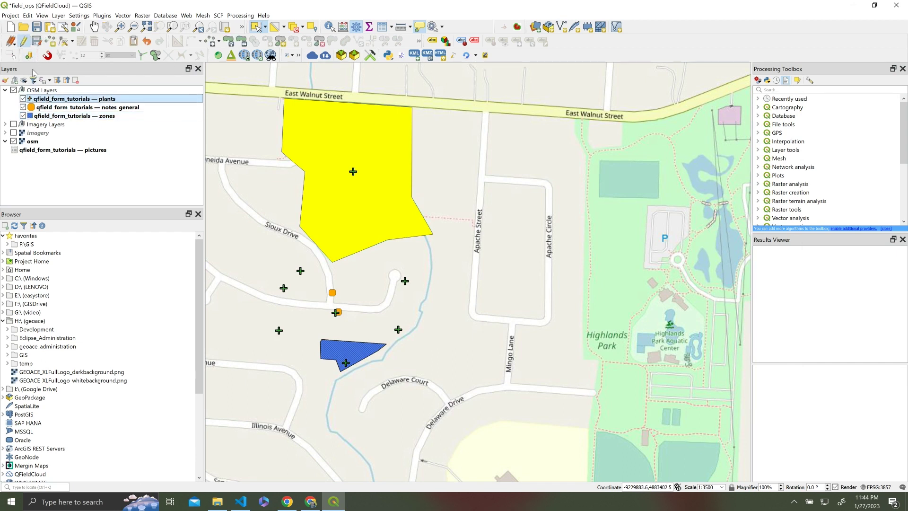
pyautogui.click(24, 41)
pyautogui.click(414, 266)
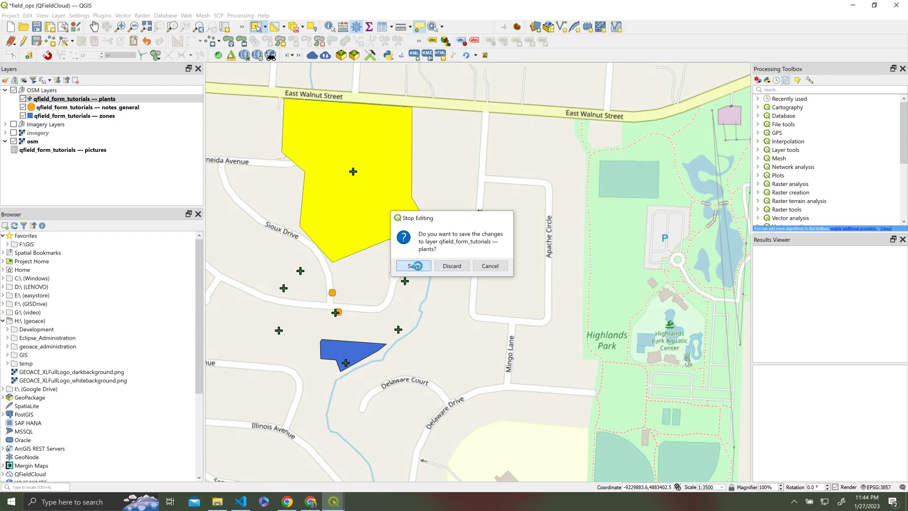
pyautogui.click(293, 30)
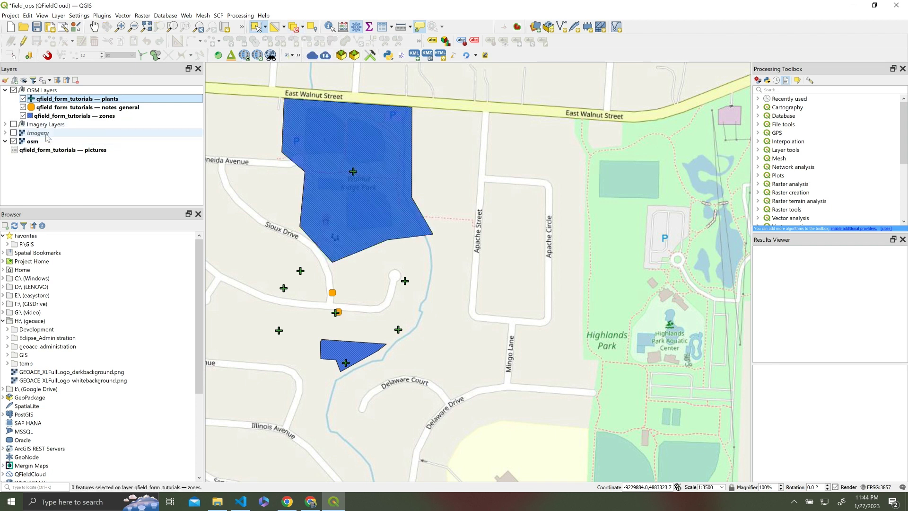
# Step: Hide the OSM Layers group, show the expanded Imagery Layers group, and zoom in on the plants
pyautogui.click(13, 89)
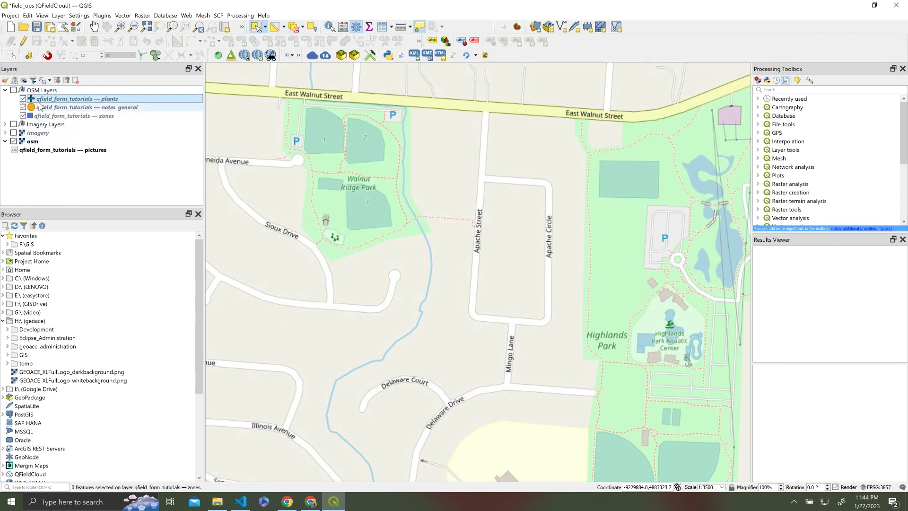
pyautogui.click(5, 90)
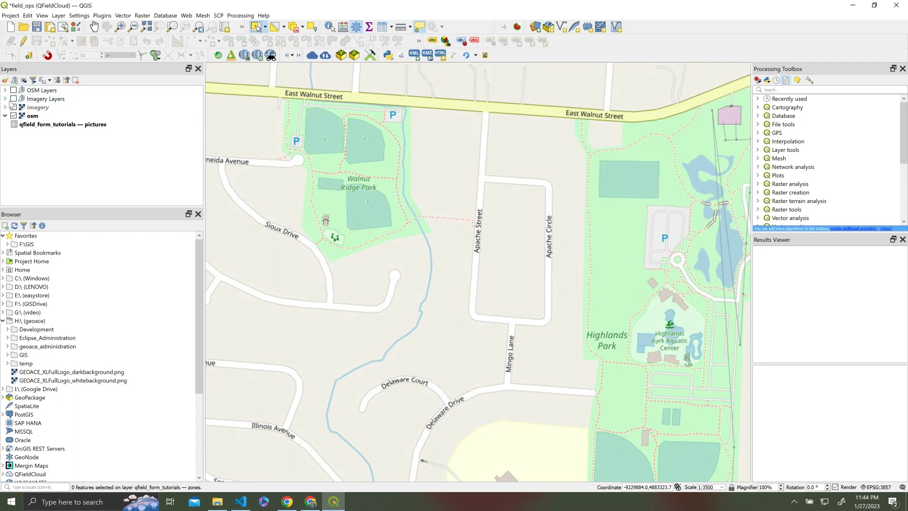
pyautogui.click(5, 98)
pyautogui.click(13, 98)
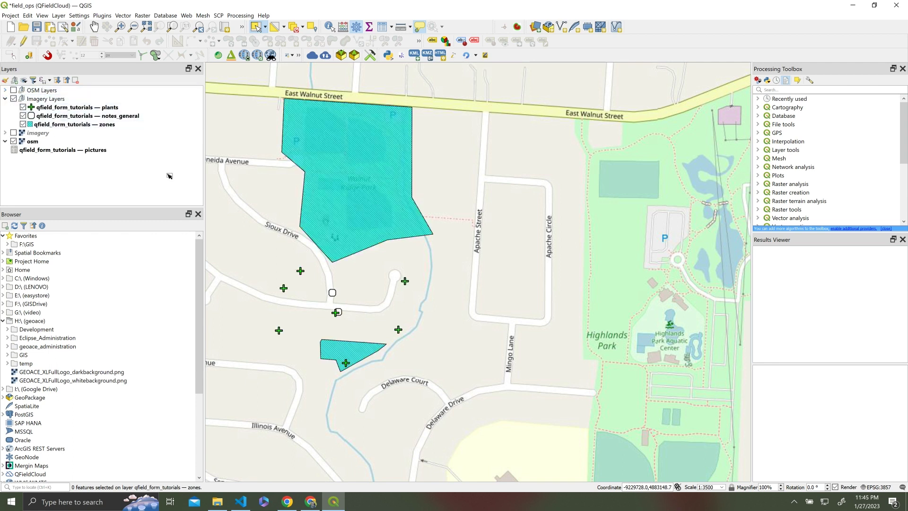
pyautogui.click(56, 108)
pyautogui.scroll(1, 344, 170)
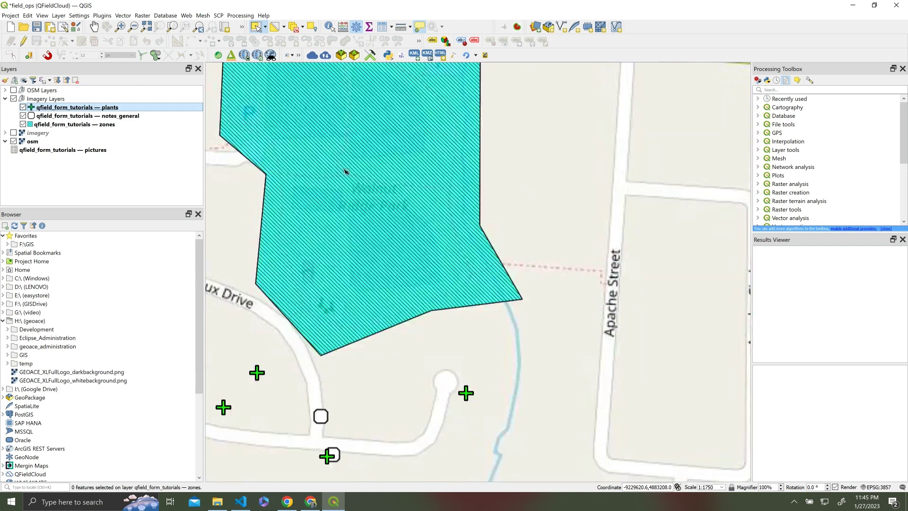
# Step: In the plants layer properties, set zone_type to apply its default value on update, and open its default-value expression builder
pyautogui.rightClick(98, 108)
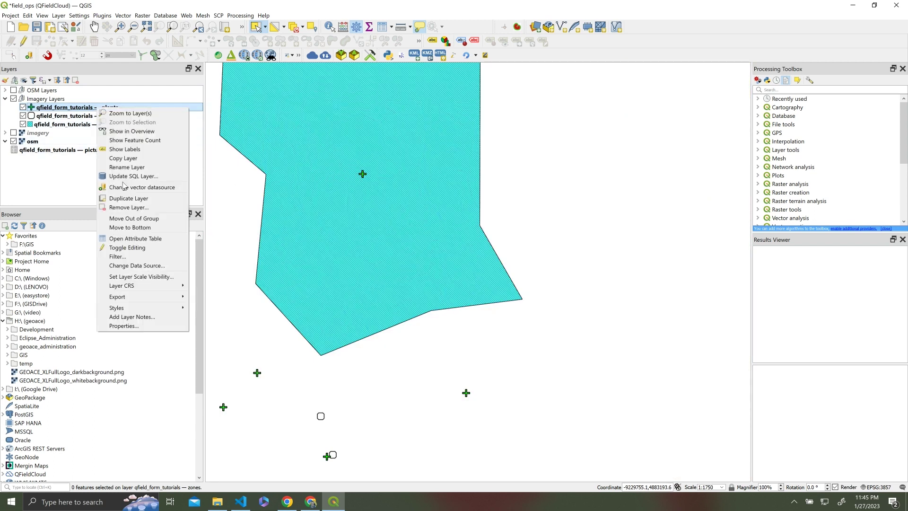
pyautogui.click(57, 119)
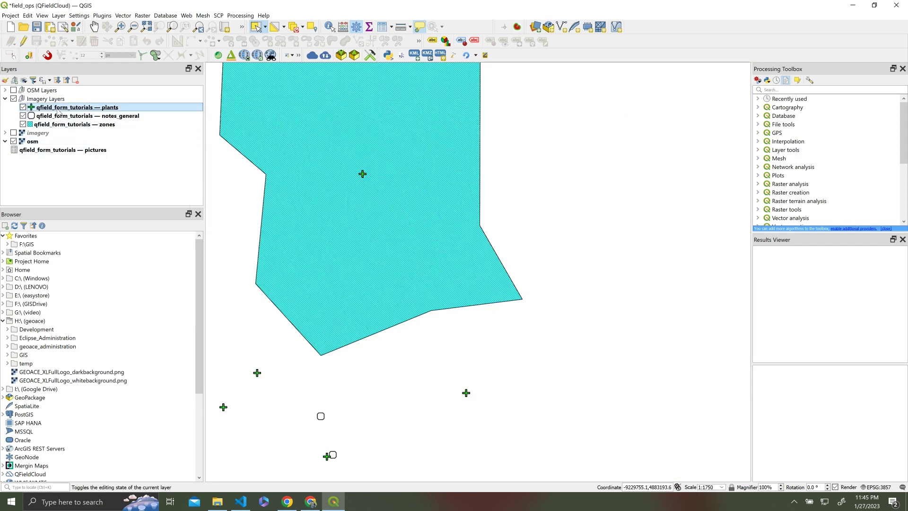
pyautogui.rightClick(60, 112)
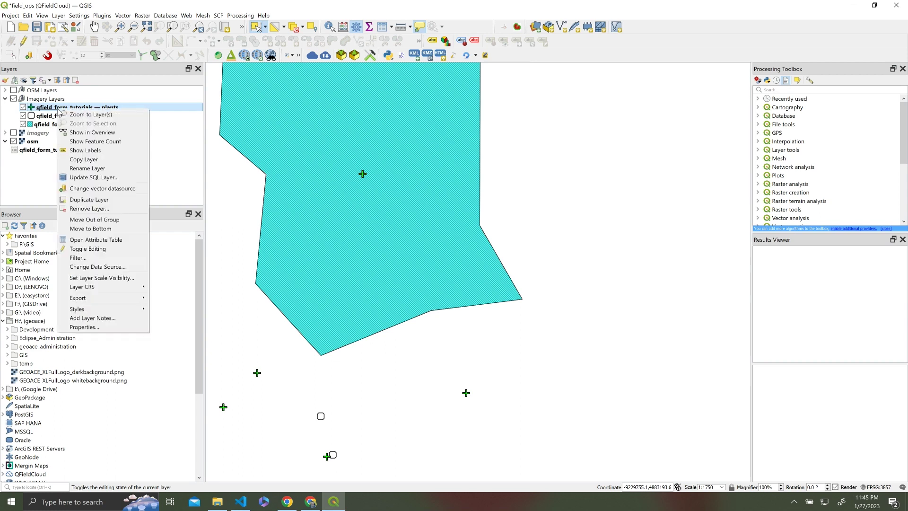
pyautogui.click(94, 328)
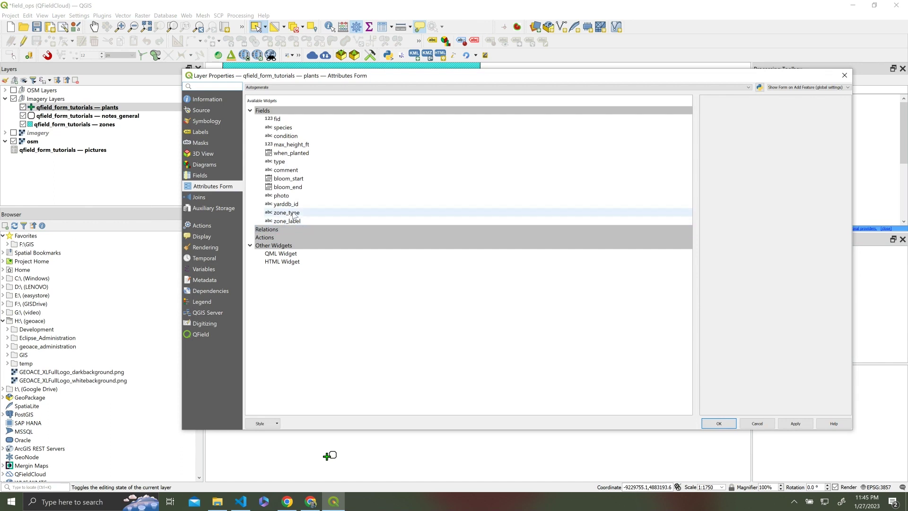
pyautogui.click(287, 213)
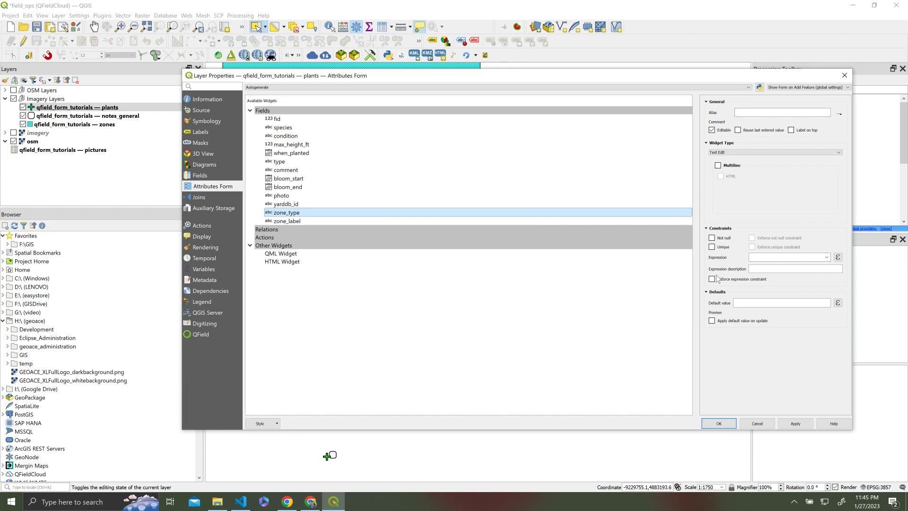
pyautogui.click(712, 321)
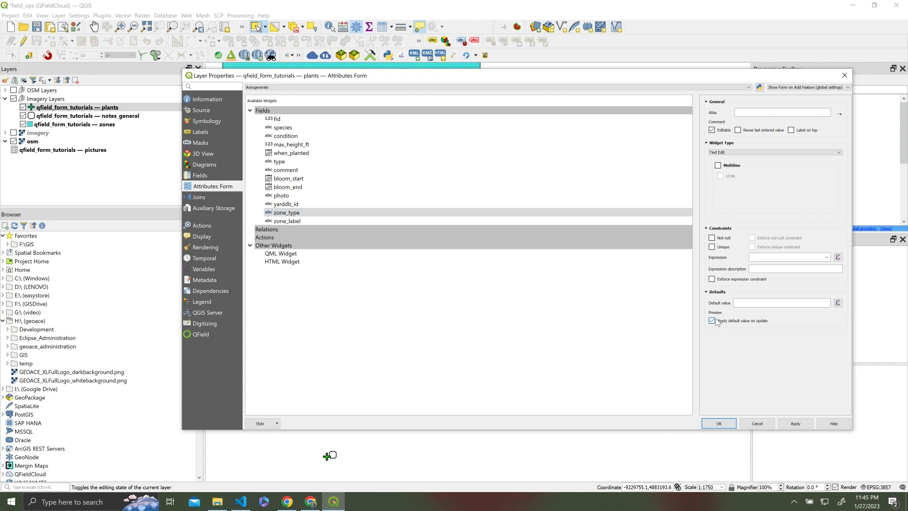
pyautogui.click(790, 302)
pyautogui.click(838, 304)
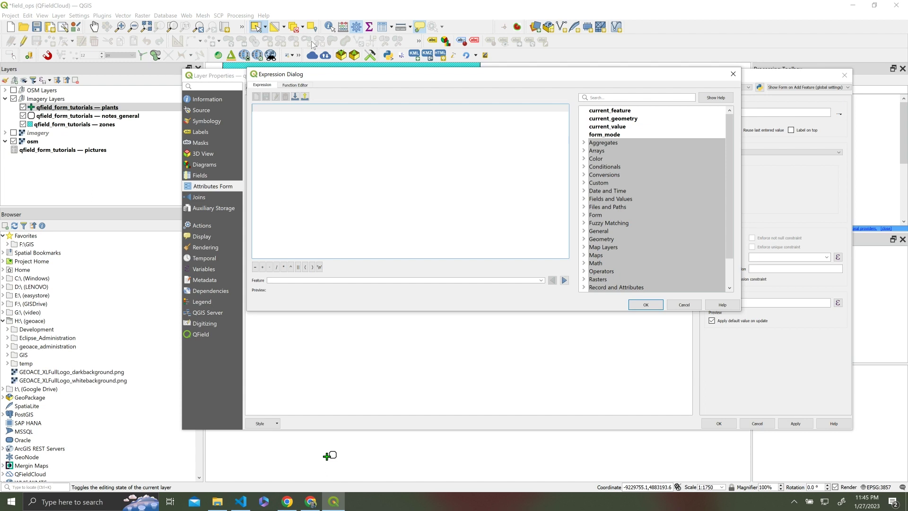
# Step: Start zone_type's default expression with overlay_intersects( from the autocomplete list
pyautogui.write('overlay')
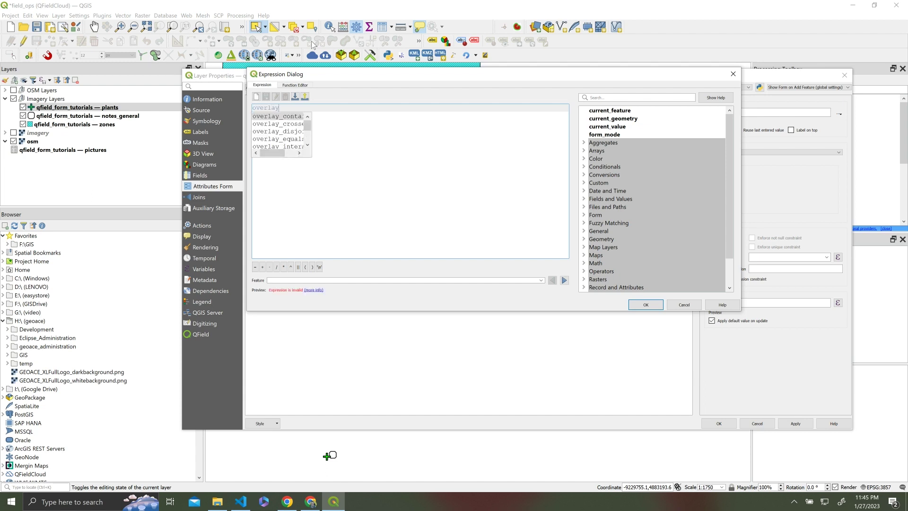
pyautogui.write('_inter')
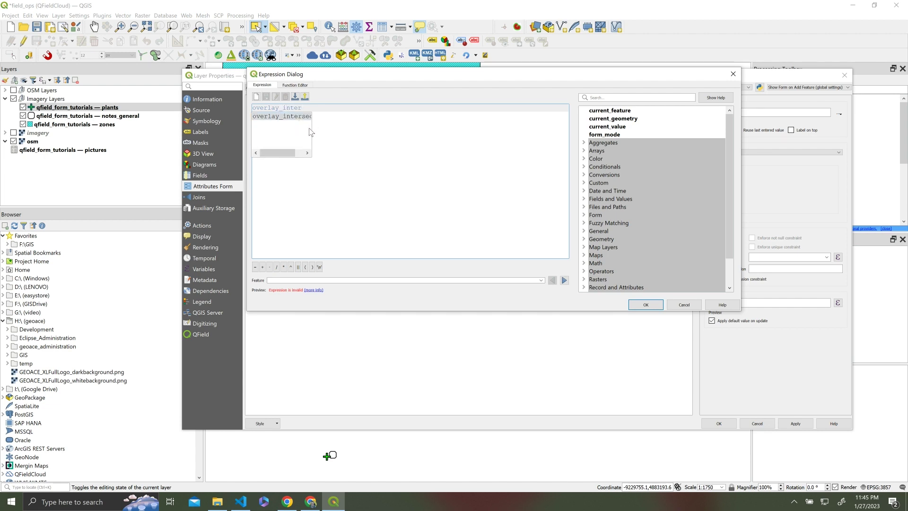
pyautogui.doubleClick(299, 116)
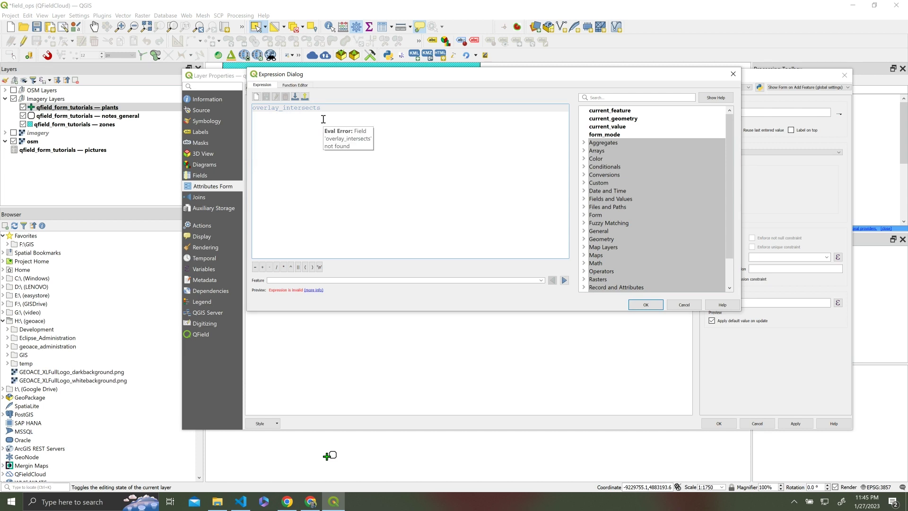
pyautogui.write('(')
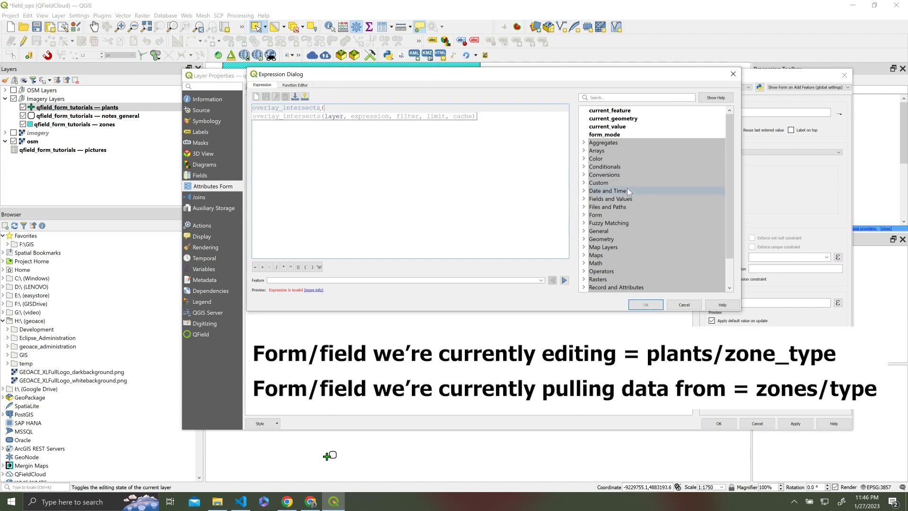
# Step: Complete the expression as overlay_intersects('<zones layer ID>',"type") using the zones layer from Map Layers
pyautogui.click(585, 247)
pyautogui.scroll(-3, 630, 241)
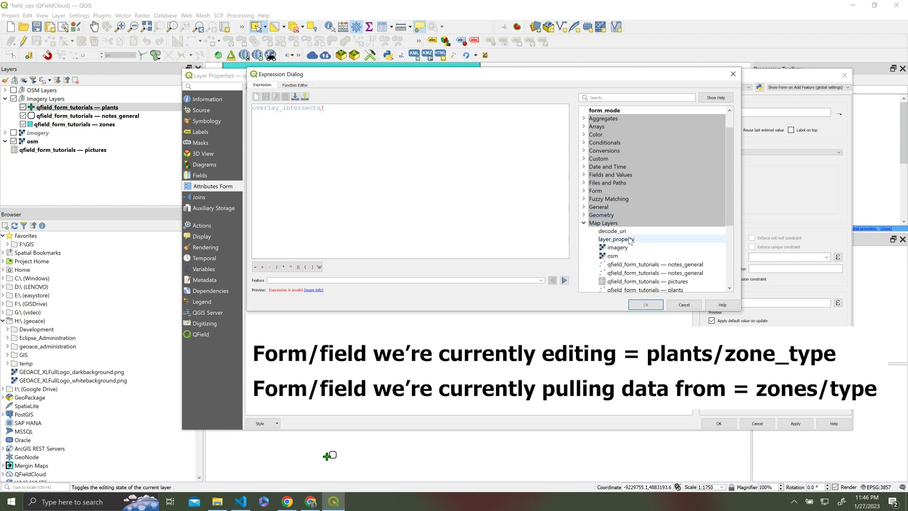
pyautogui.doubleClick(667, 259)
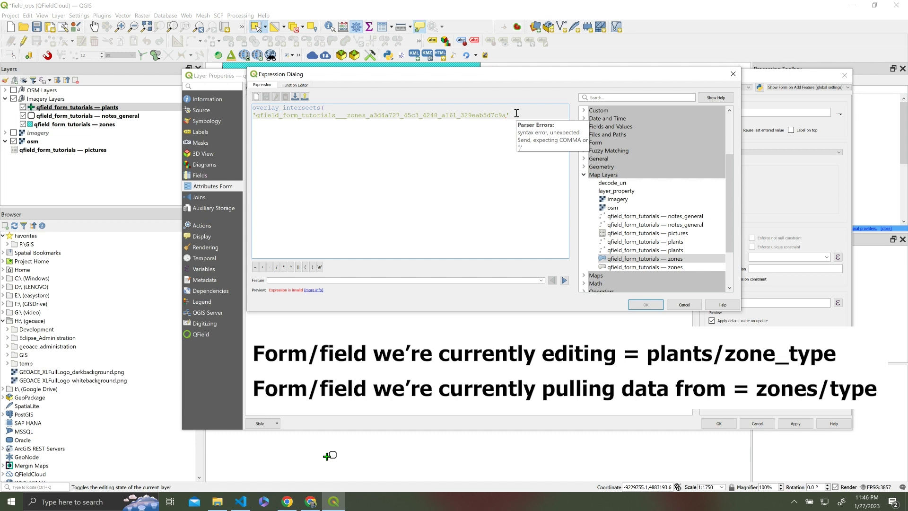
pyautogui.write(',')
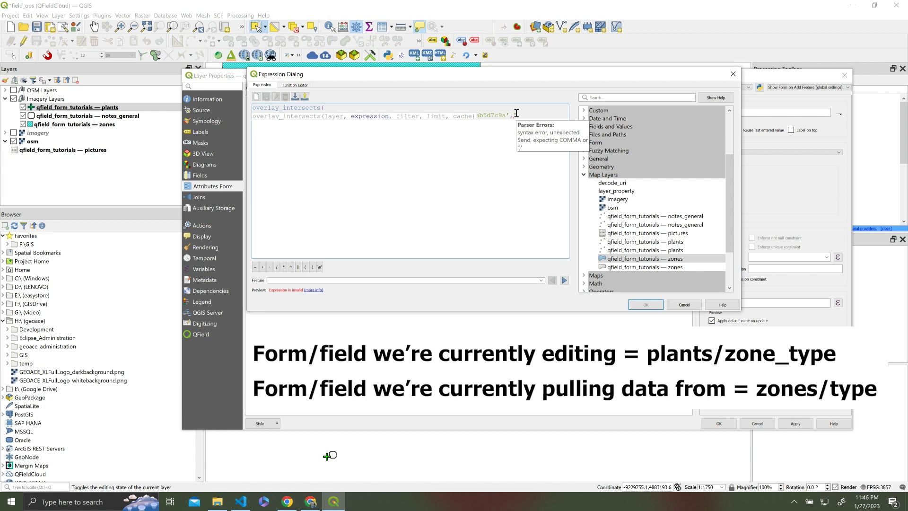
pyautogui.write("'typ")
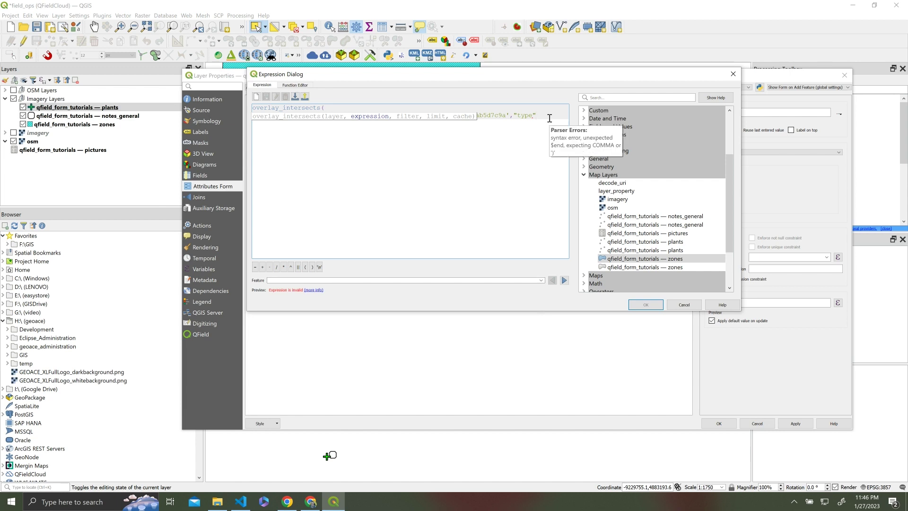
pyautogui.write(')')
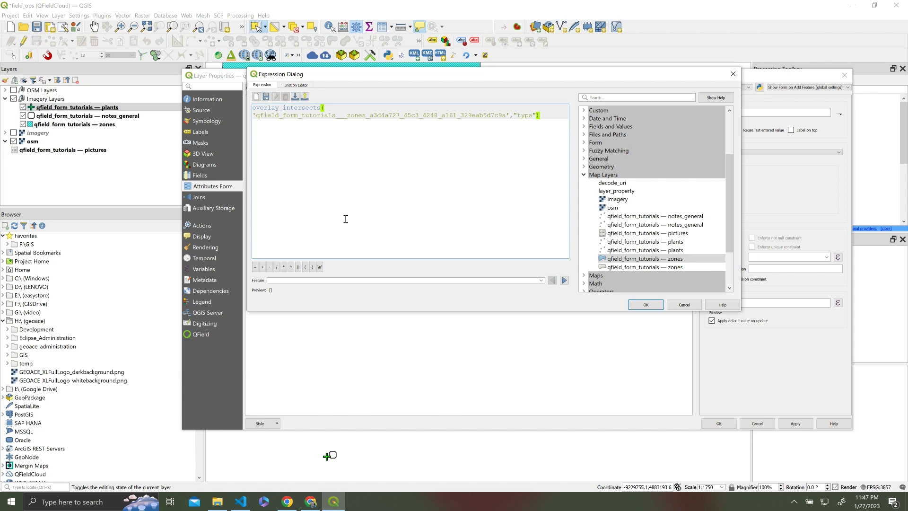
# Step: Wrap the expression as array_to_string(overlay_intersects(...,"type")) and accept it as zone_type's default value
pyautogui.doubleClick(255, 109)
pyautogui.click(327, 126)
pyautogui.hotkey('ctrl', 'Home')
pyautogui.write('array_to')
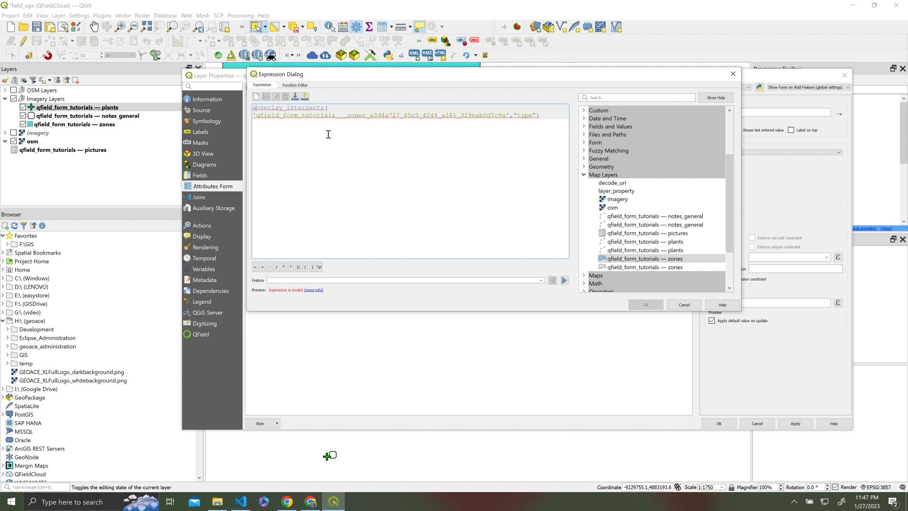
pyautogui.write('_string(')
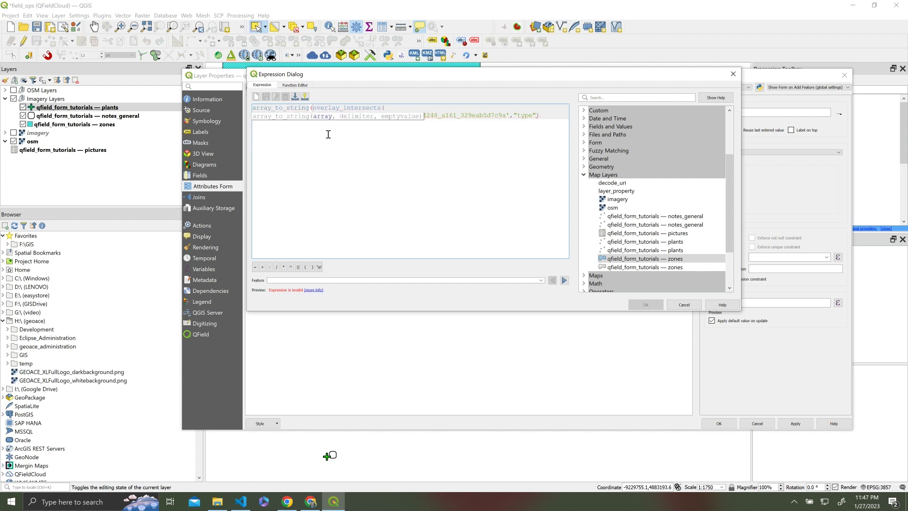
pyautogui.click(542, 115)
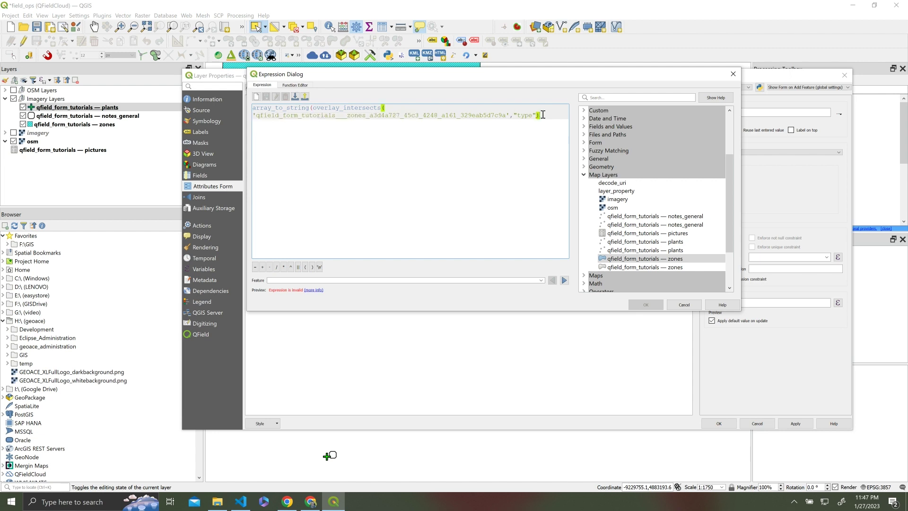
pyautogui.write(')')
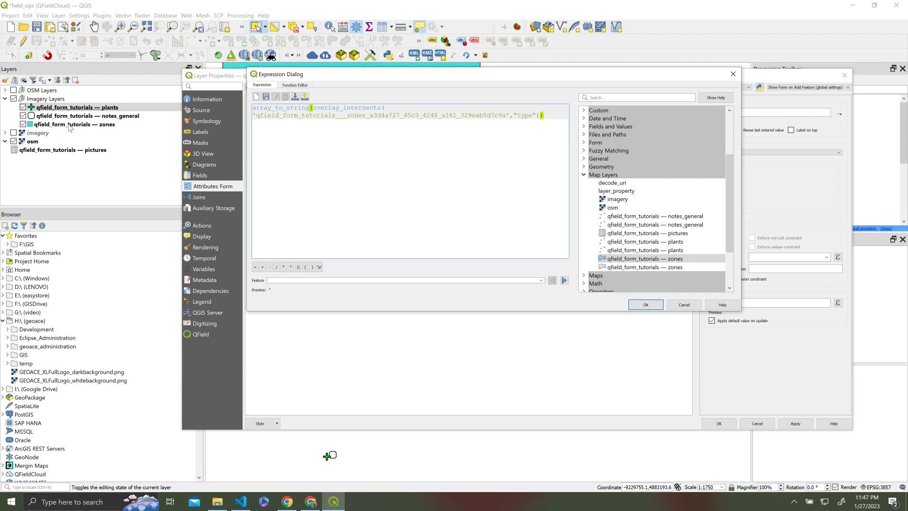
pyautogui.click(645, 305)
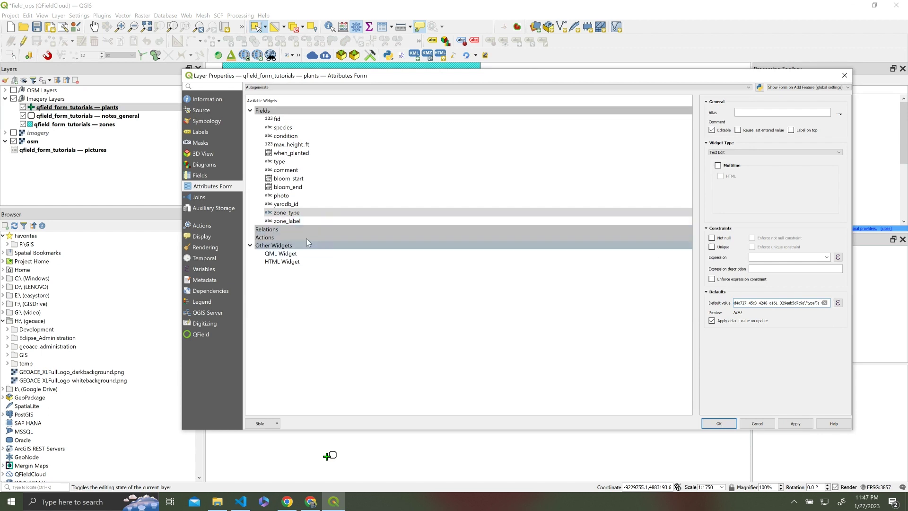
# Step: Copy zone_type's entire default-value expression
pyautogui.click(291, 221)
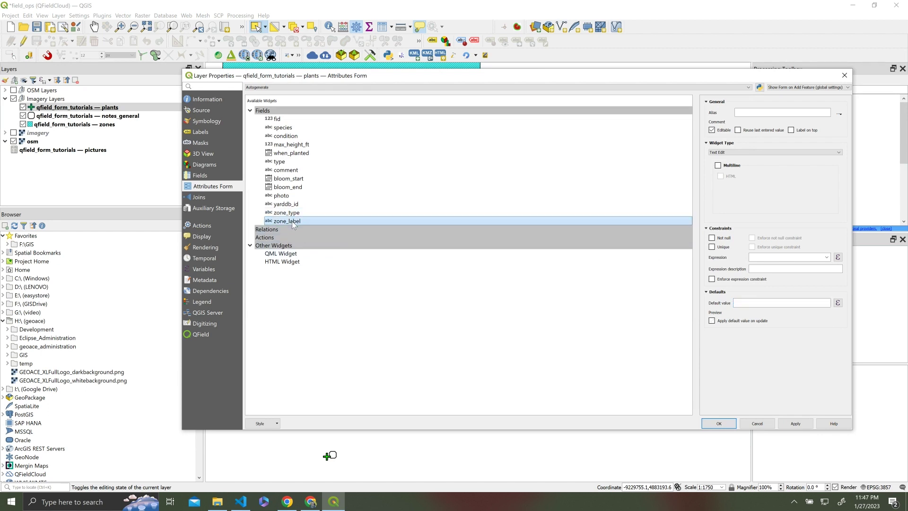
pyautogui.click(454, 213)
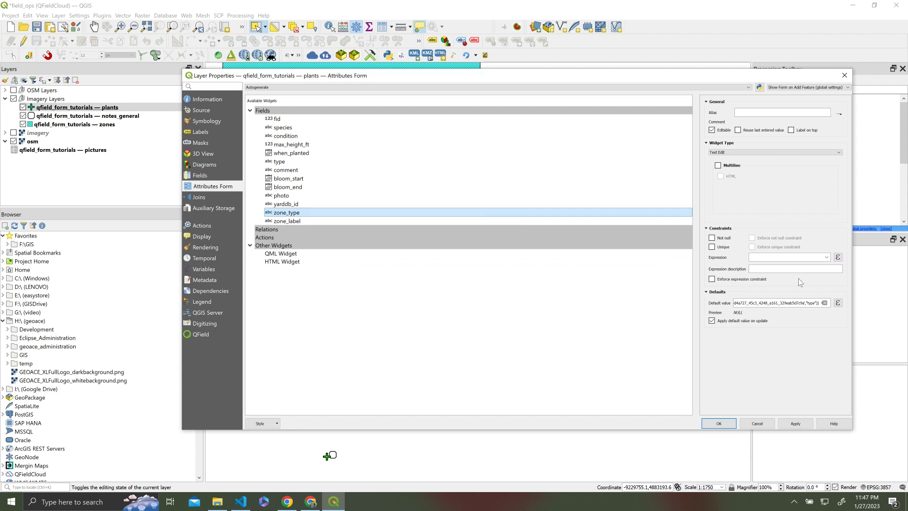
pyautogui.click(787, 302)
pyautogui.tripleClick(784, 302)
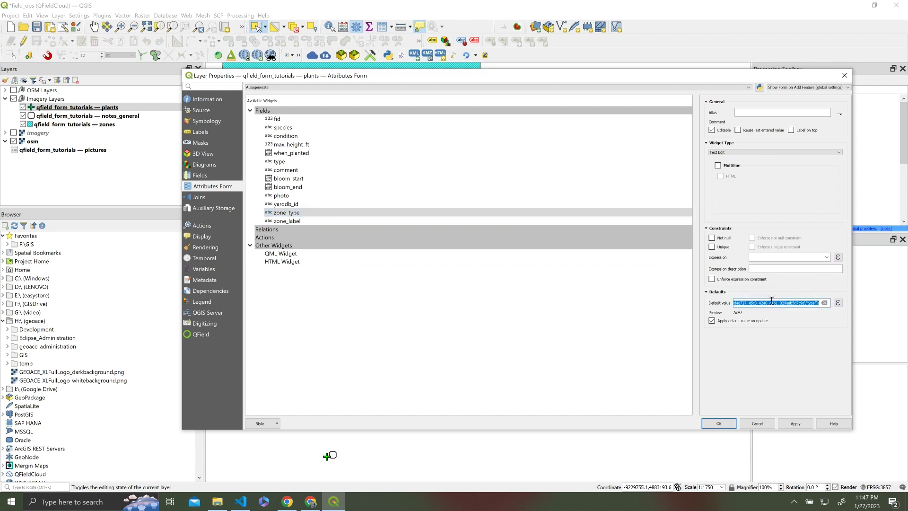
# Step: Paste it as zone_label's default expression, replacing "type" with "label", and accept it
pyautogui.click(349, 224)
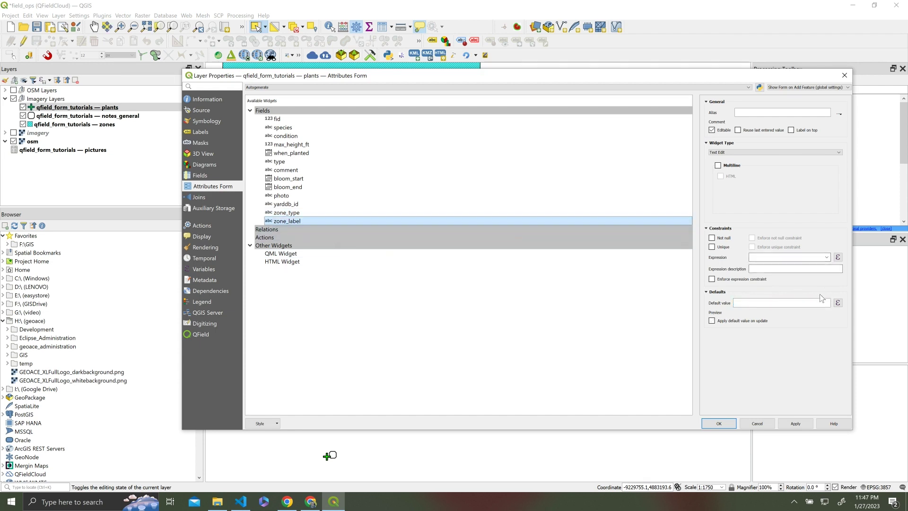
pyautogui.click(838, 303)
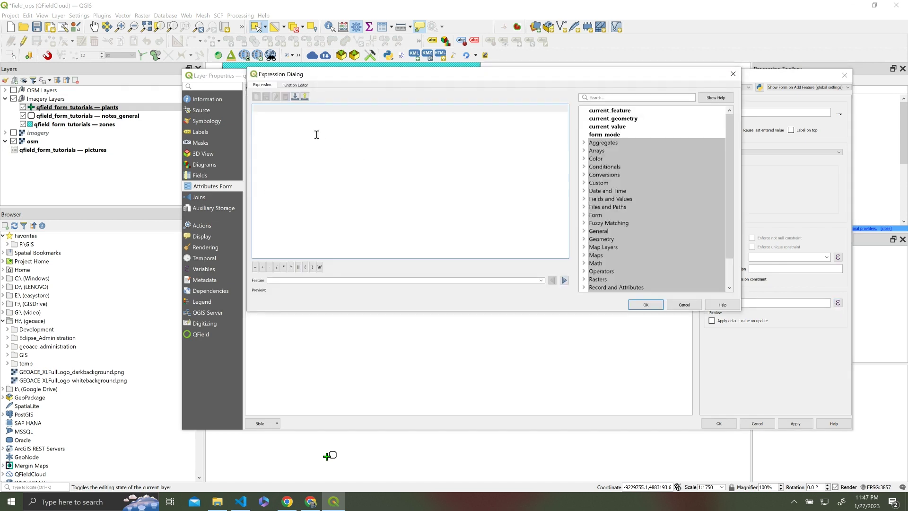
pyautogui.write('array_to_string(overlay_intersects( \'qfield_form_tutorials__zones_a3d4a727_45c3_4248_a161_329eab5d7c9a\',"type"))')
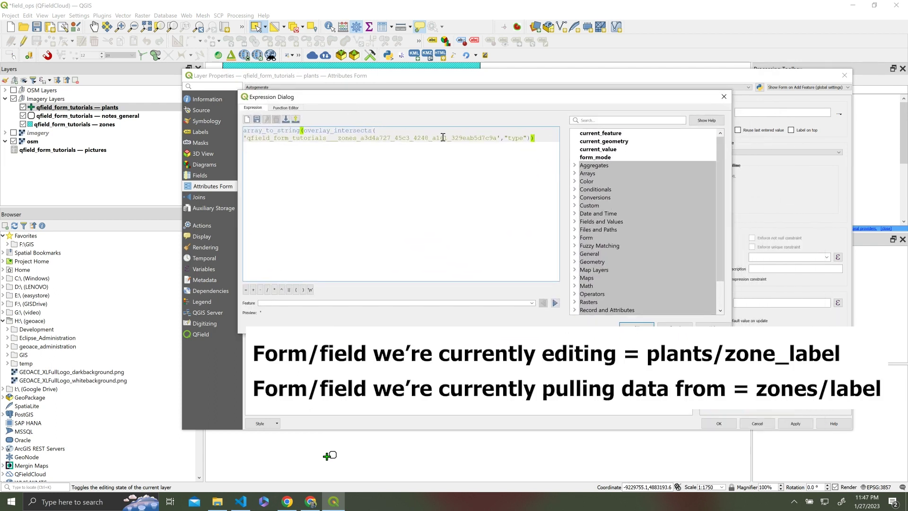
pyautogui.click(510, 138)
pyautogui.moveTo(511, 139); pyautogui.dragTo(524, 139)
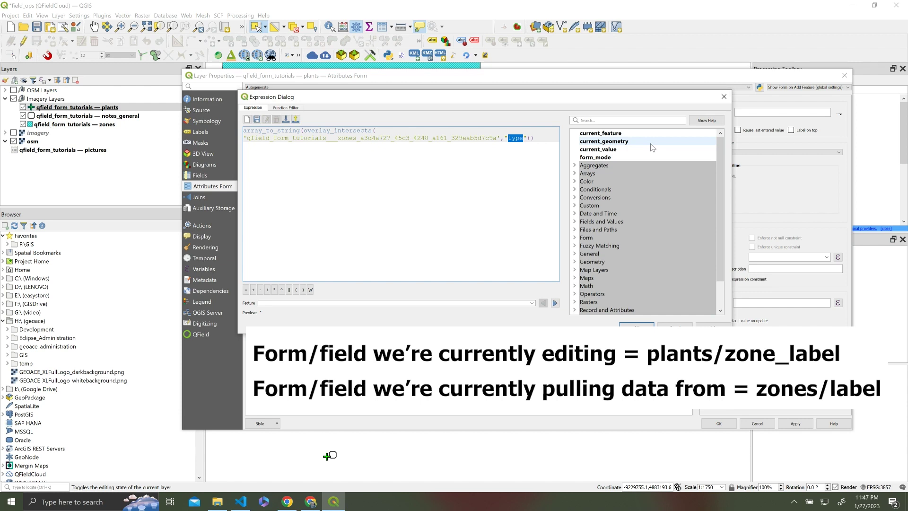
pyautogui.write('label')
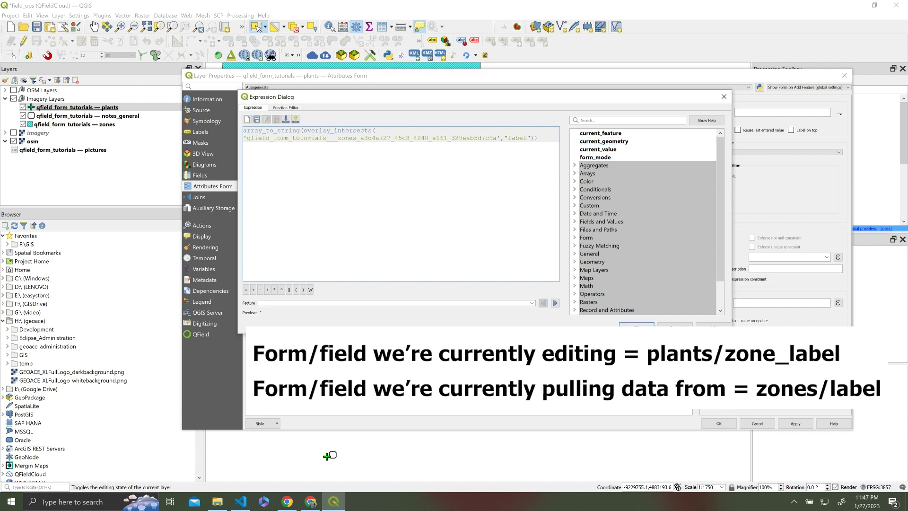
pyautogui.click(637, 327)
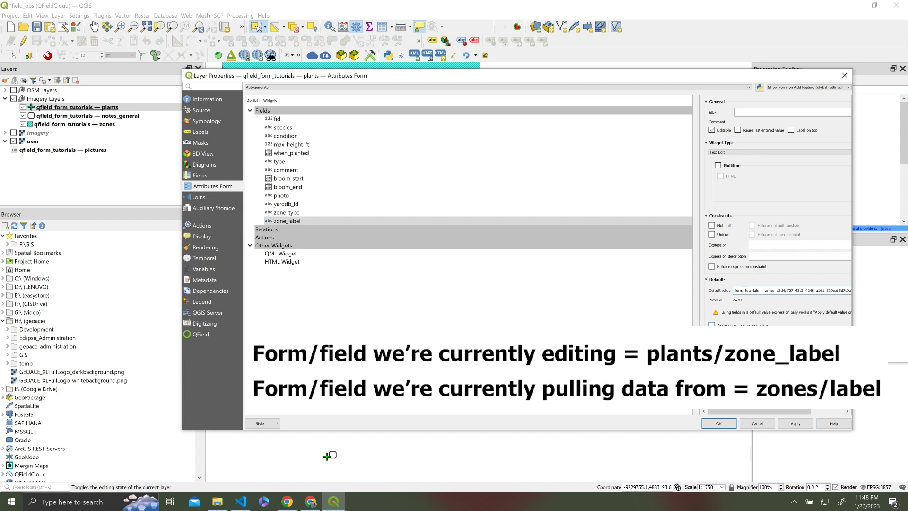
# Step: Apply the form settings, then add a plant point inside the park zone, accepting its auto-filled zone values
pyautogui.click(719, 423)
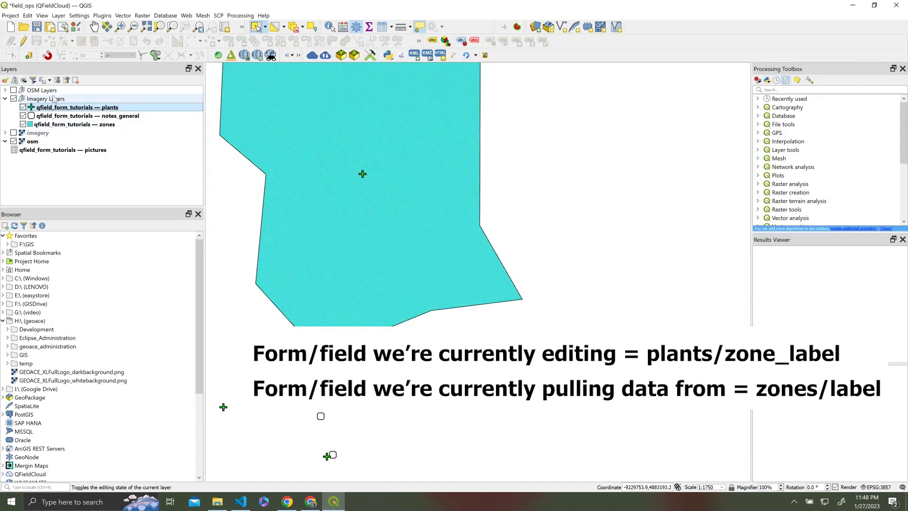
pyautogui.click(24, 41)
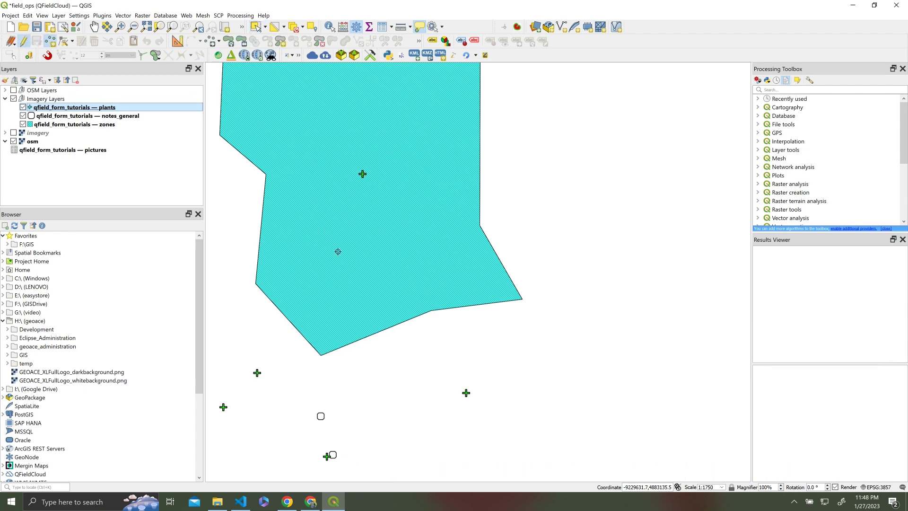
pyautogui.click(356, 244)
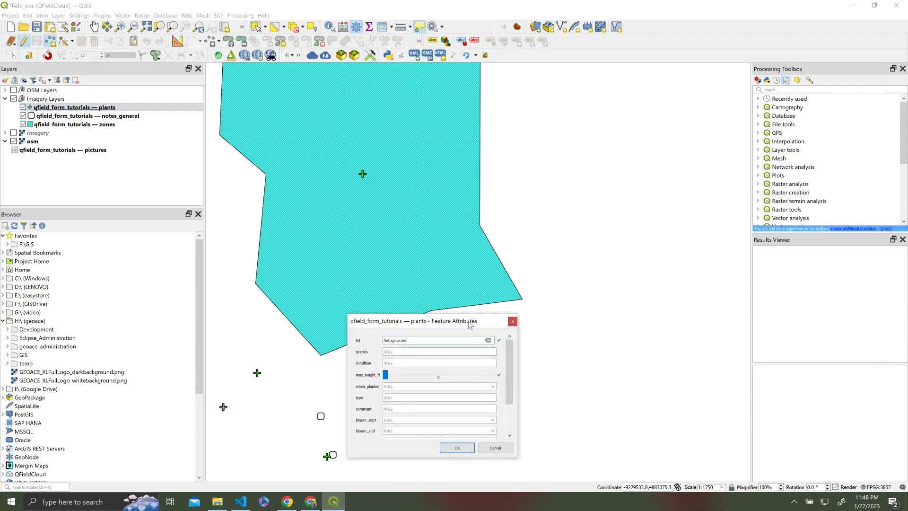
pyautogui.moveTo(485, 316); pyautogui.dragTo(482, 238)
pyautogui.scroll(-3, 507, 279)
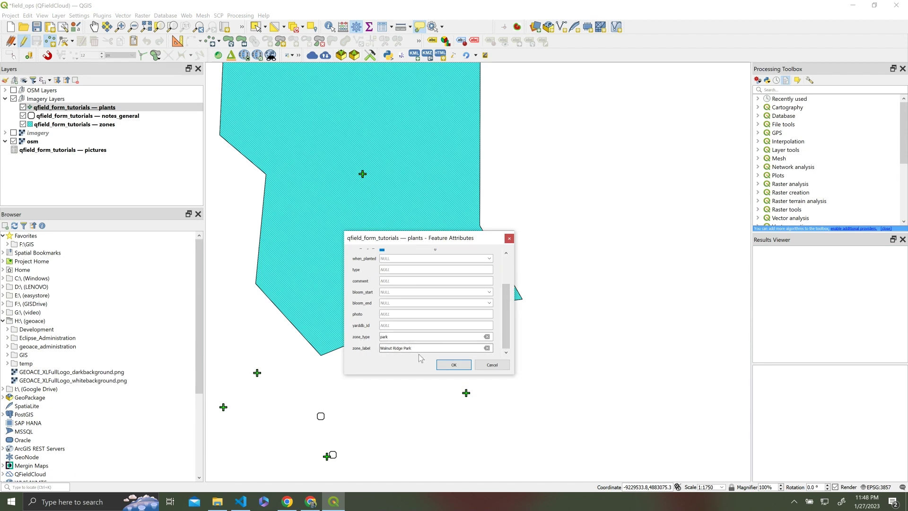
pyautogui.click(463, 365)
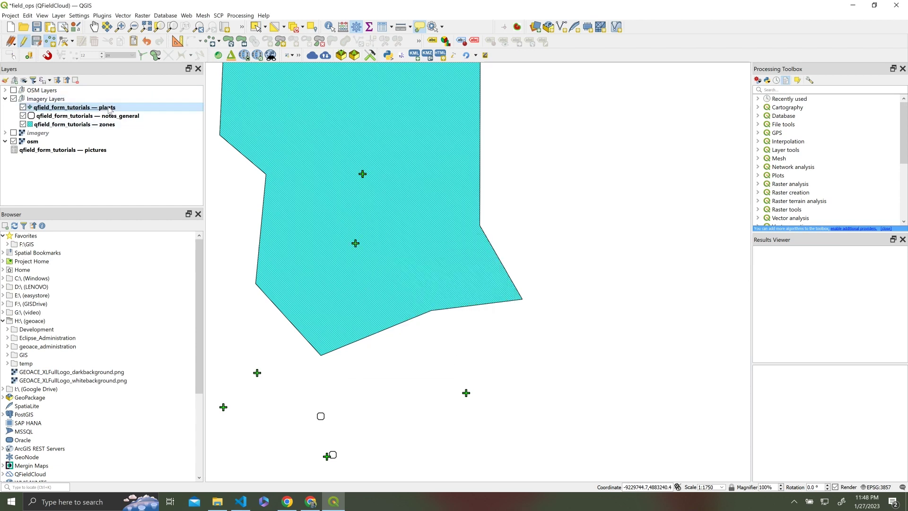
# Step: Save the plants edits, stop editing, and briefly open and close the plants attribute table
pyautogui.click(24, 41)
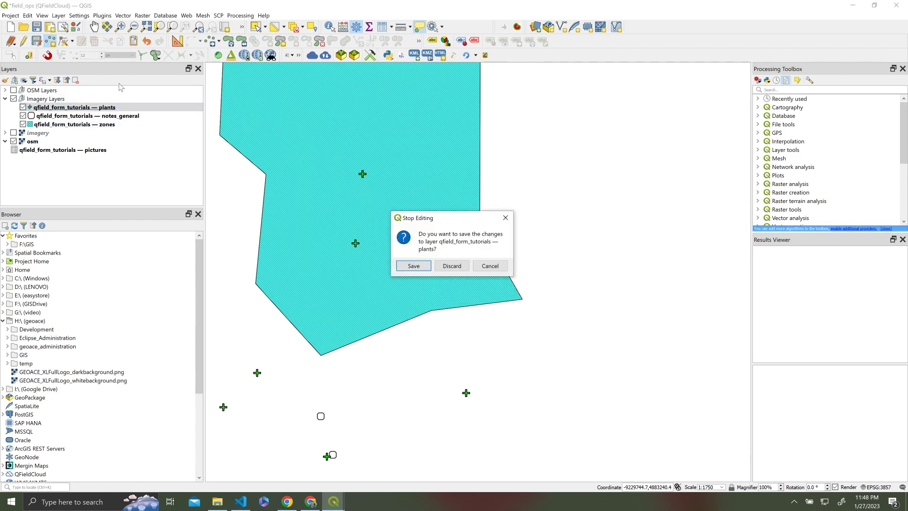
pyautogui.click(414, 266)
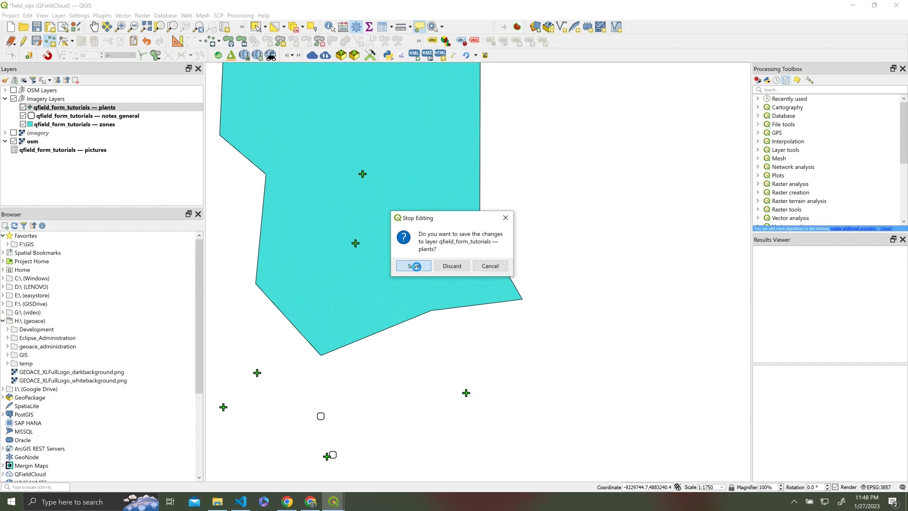
pyautogui.rightClick(62, 111)
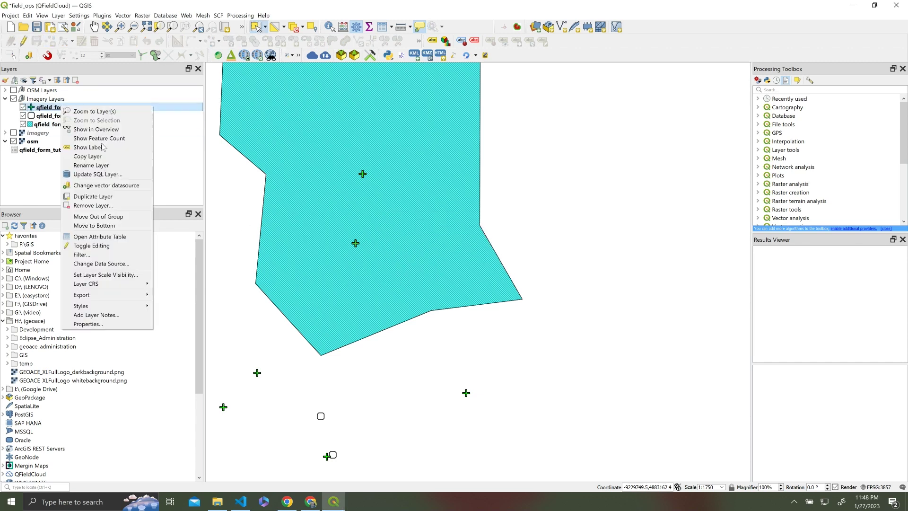
pyautogui.click(109, 238)
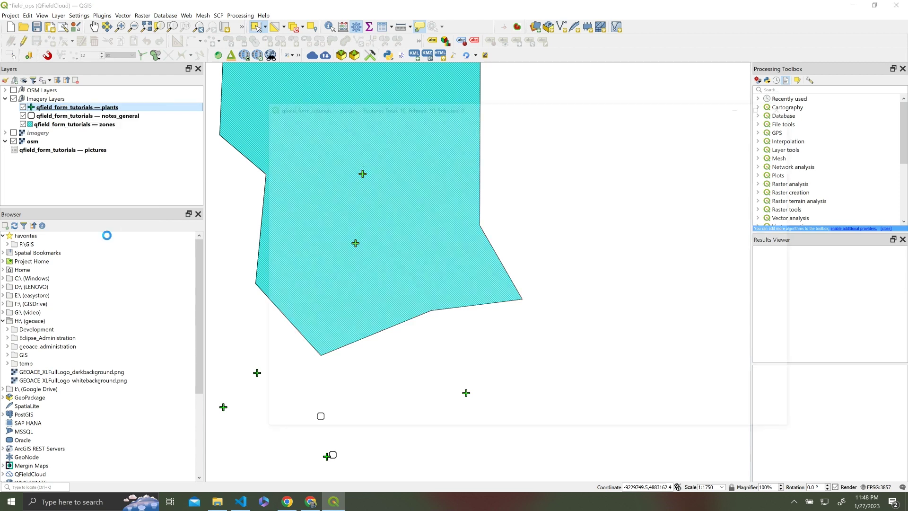
pyautogui.press('Escape')
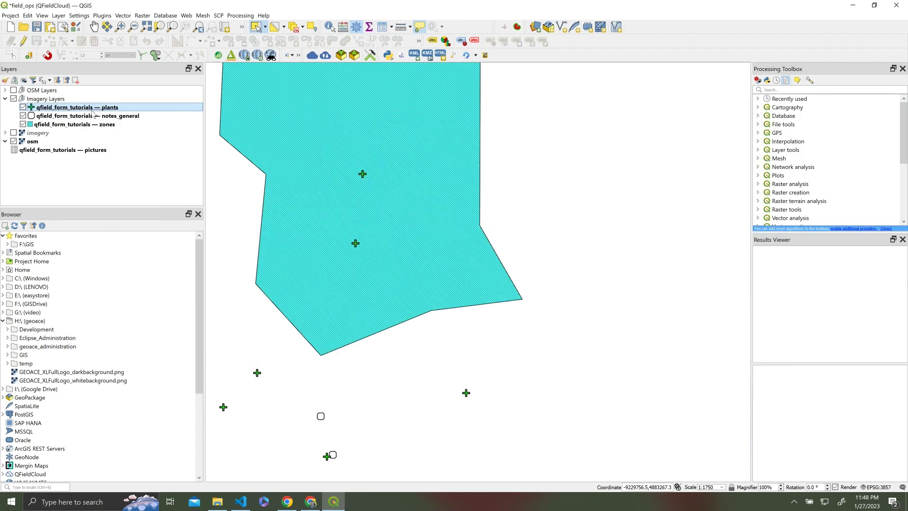
pyautogui.rightClick(91, 110)
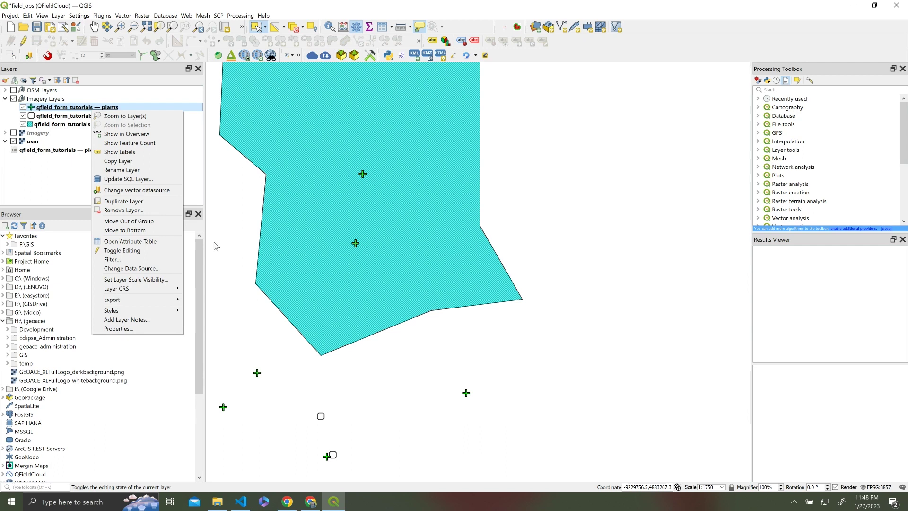
pyautogui.click(194, 108)
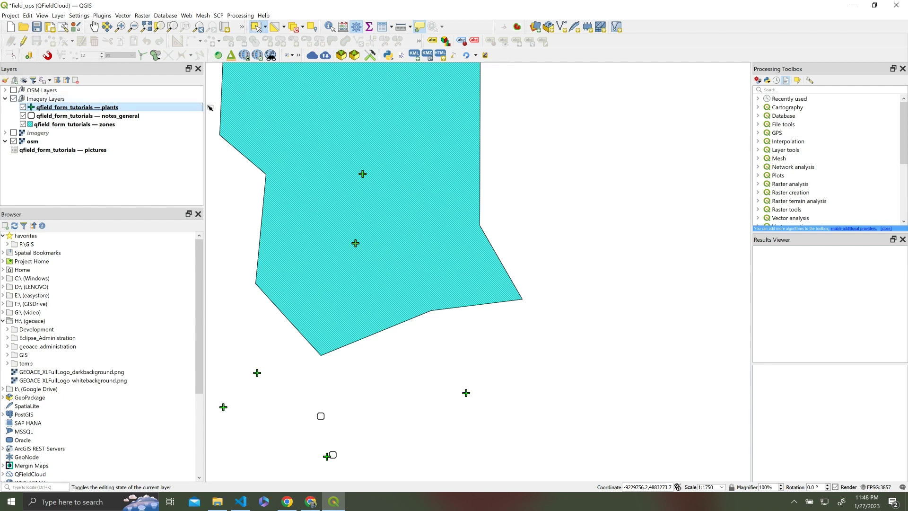
# Step: Save the project, turn on the imagery layer, and sign in to QFieldCloud sync
pyautogui.click(36, 28)
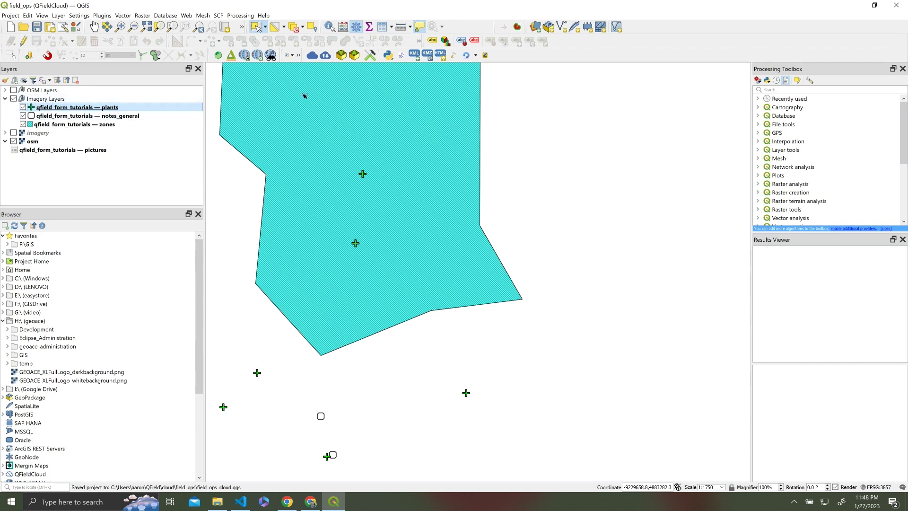
pyautogui.click(13, 133)
pyautogui.click(325, 55)
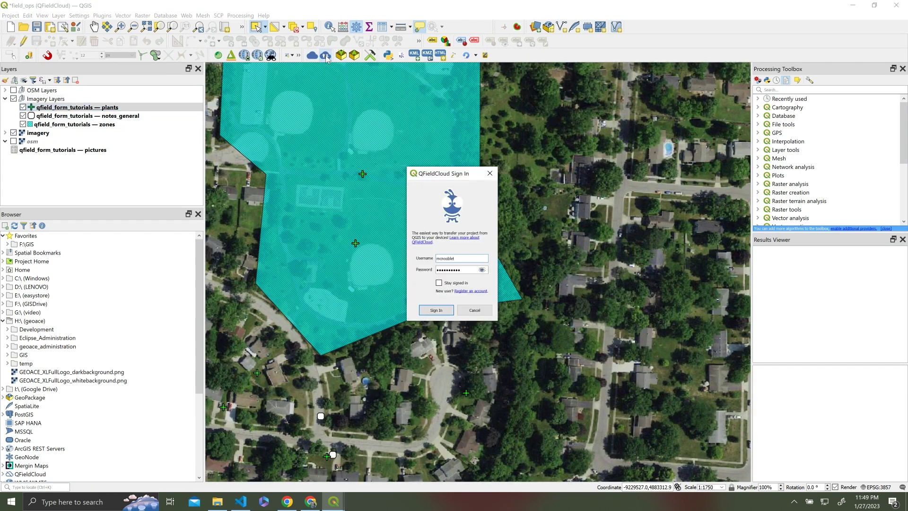
pyautogui.click(436, 311)
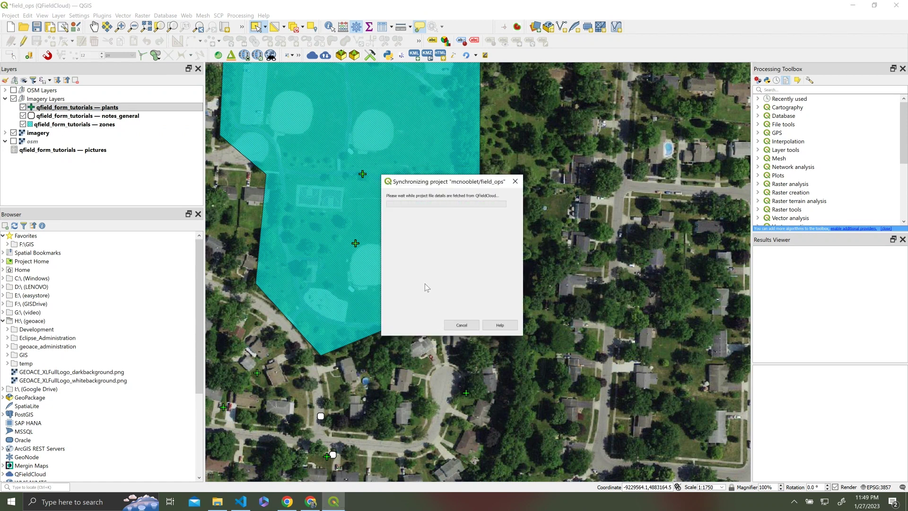
# Step: Upload the field_ops project files to QFieldCloud, preferring the local versions
pyautogui.click(452, 311)
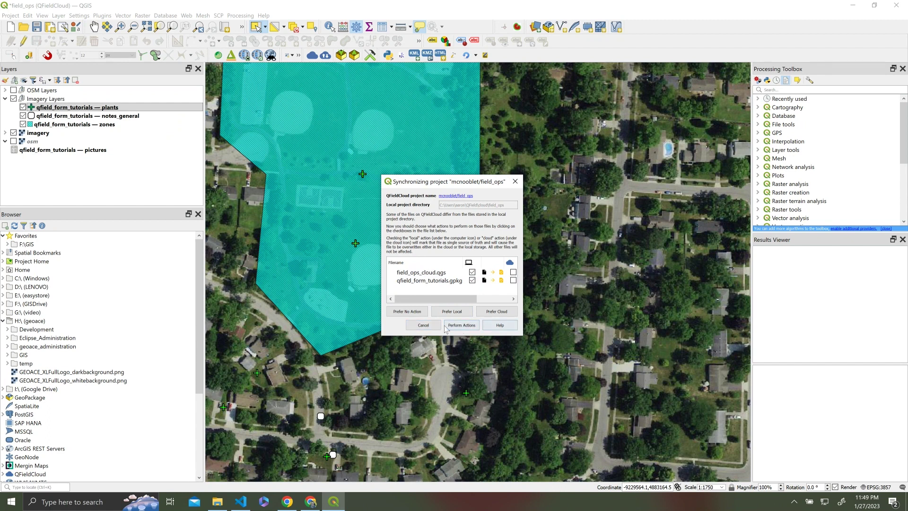
pyautogui.click(463, 326)
pyautogui.click(462, 326)
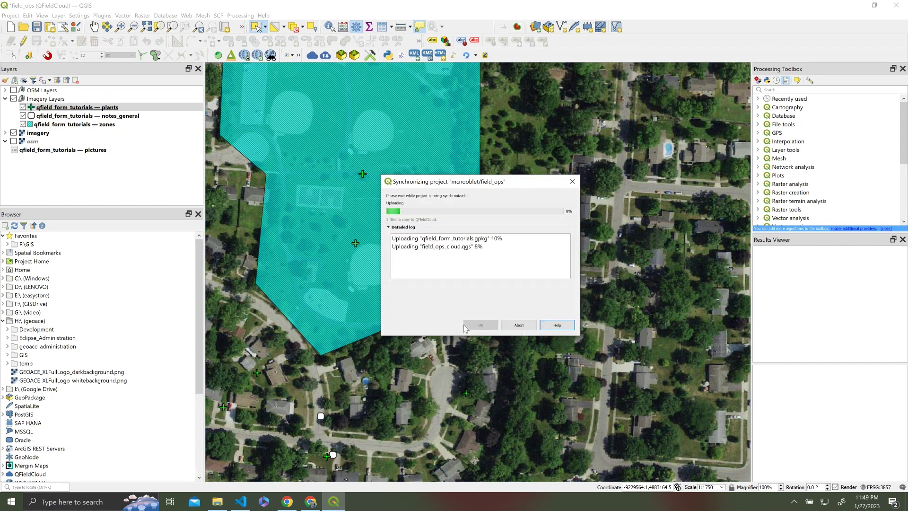
pyautogui.click(464, 326)
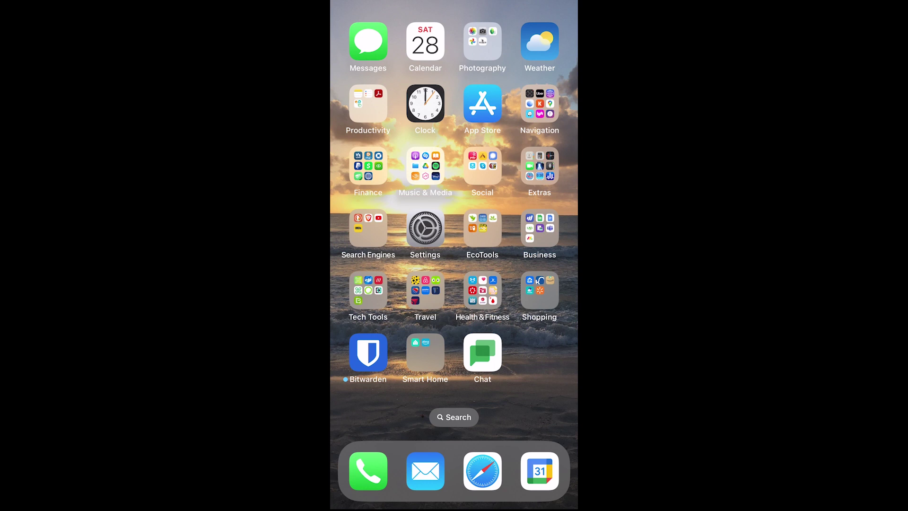
# Step: Launch QField on the phone and open the field_ops project from the QFieldCloud projects list
pyautogui.moveTo(521, 237); pyautogui.dragTo(378, 236)
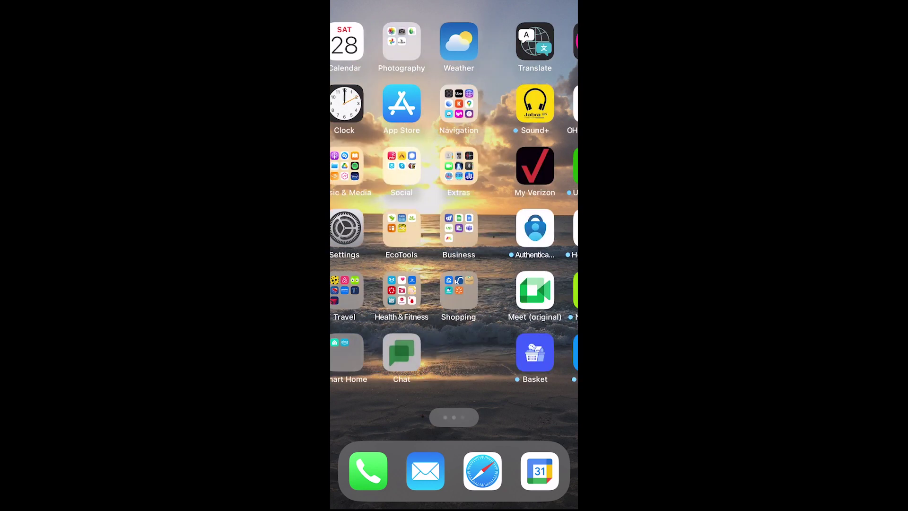
pyautogui.click(453, 417)
pyautogui.click(371, 316)
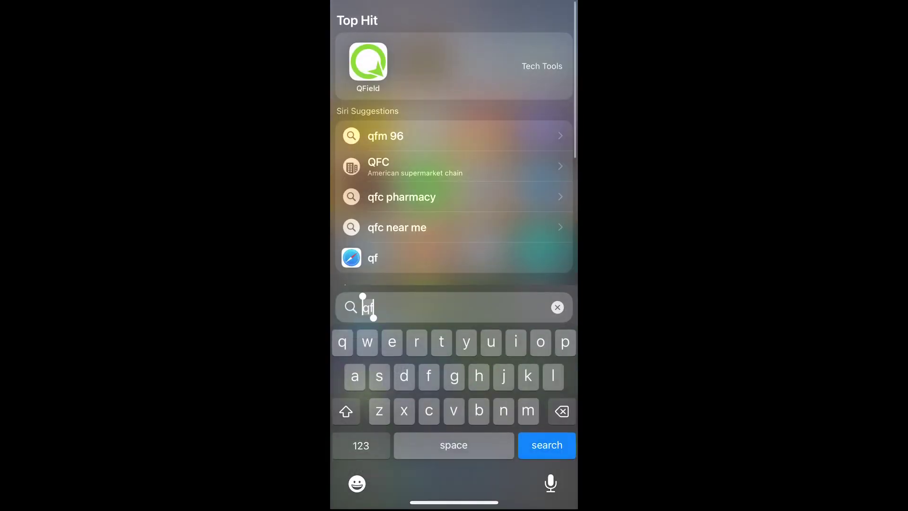
pyautogui.press('Return')
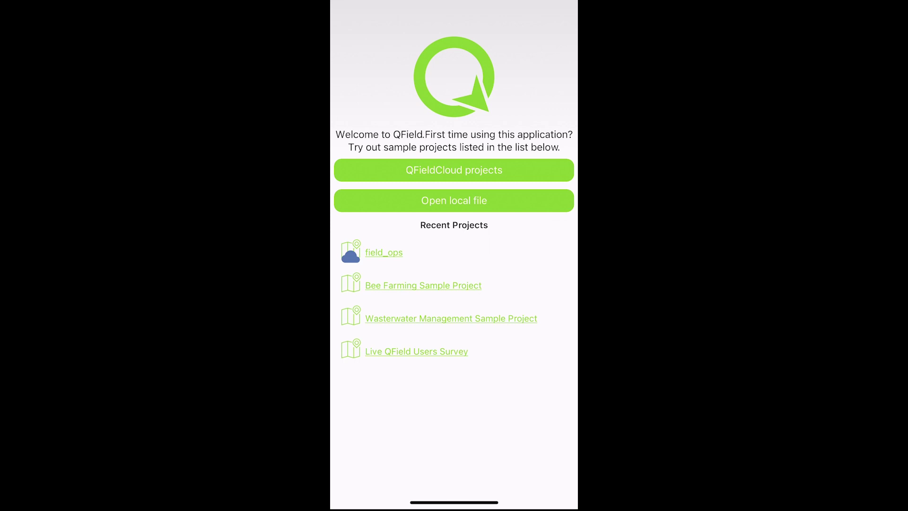
pyautogui.click(454, 170)
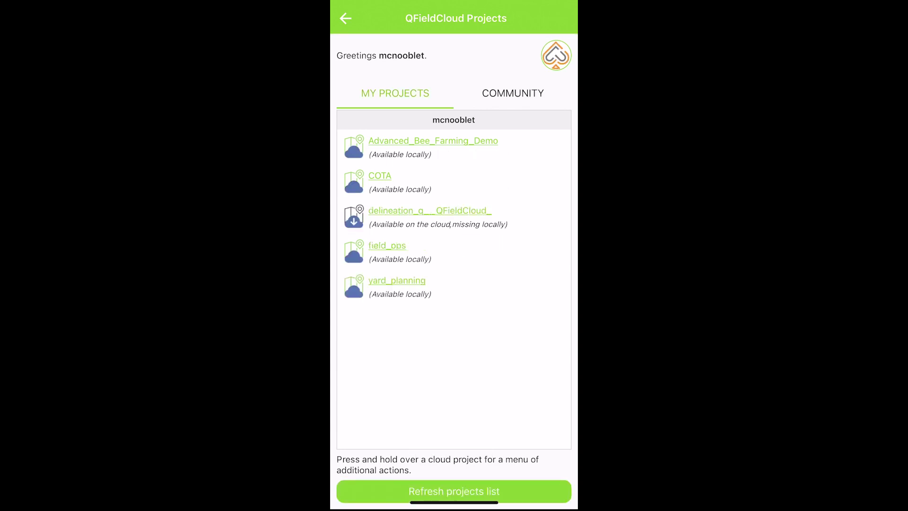
pyautogui.click(387, 246)
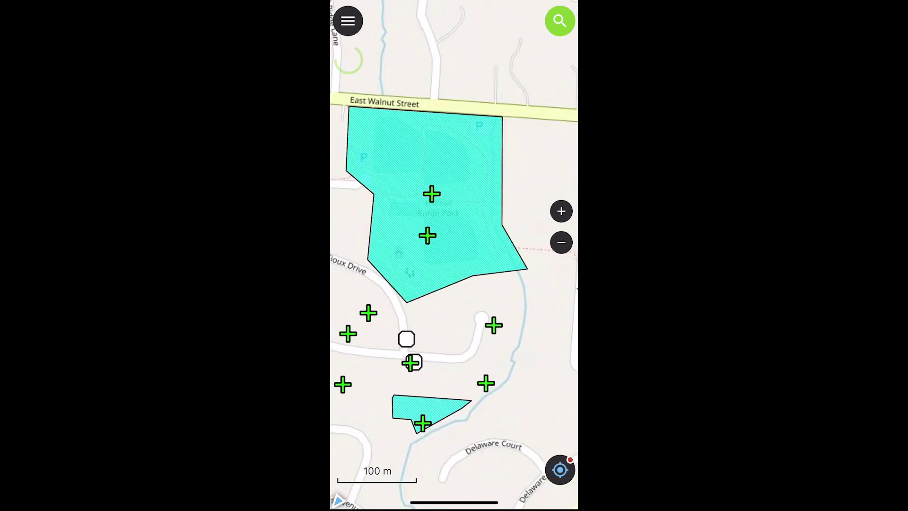
# Step: Make plants the active layer and switch on editing
pyautogui.click(348, 20)
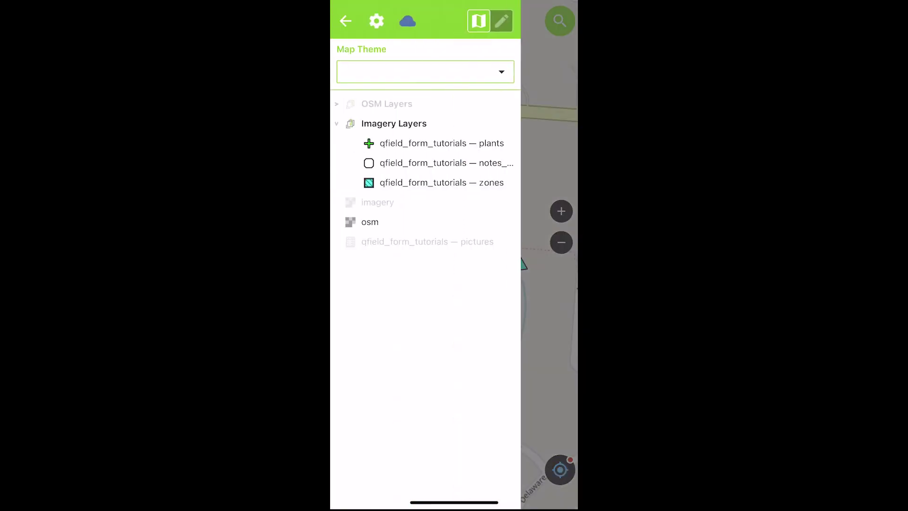
pyautogui.click(445, 143)
pyautogui.click(502, 21)
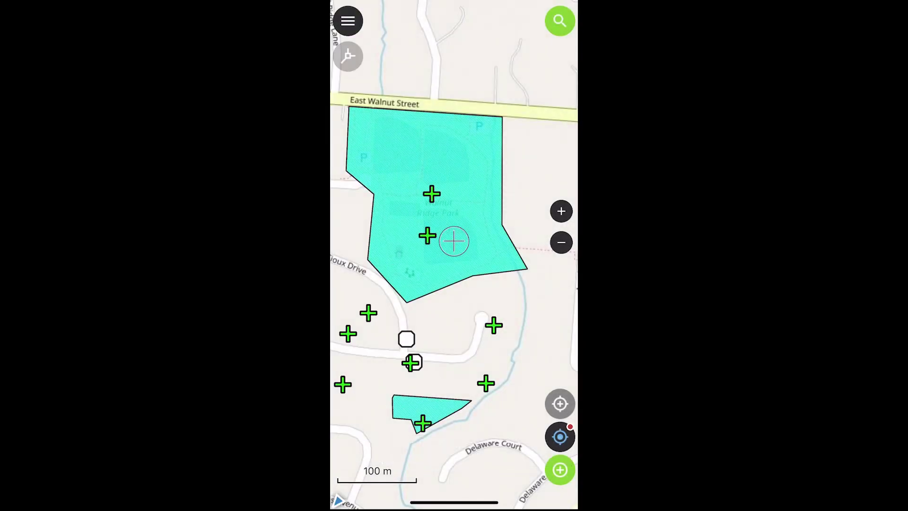
# Step: Add a plant inside Walnut Ridge Park with max_height_ft 59.0, seeing zone_type 'park' and zone_label auto-filled
pyautogui.click(561, 470)
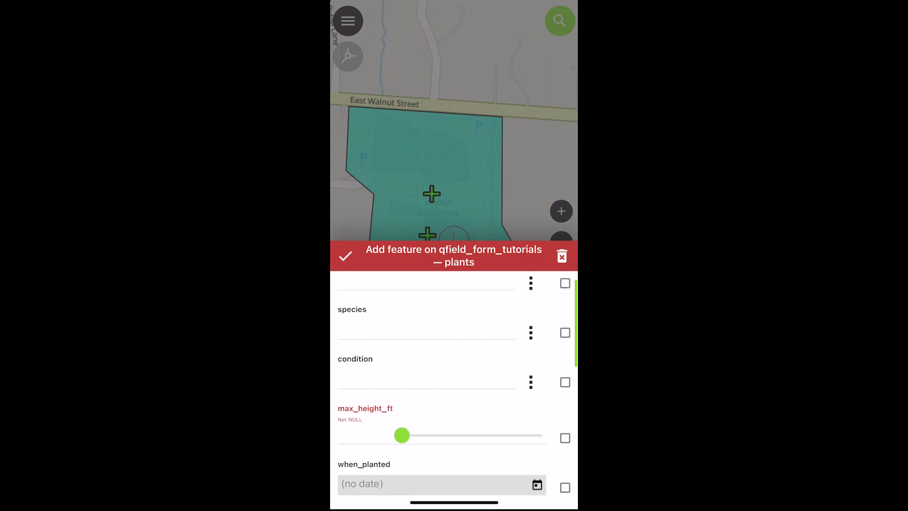
pyautogui.scroll(-2, 454, 385)
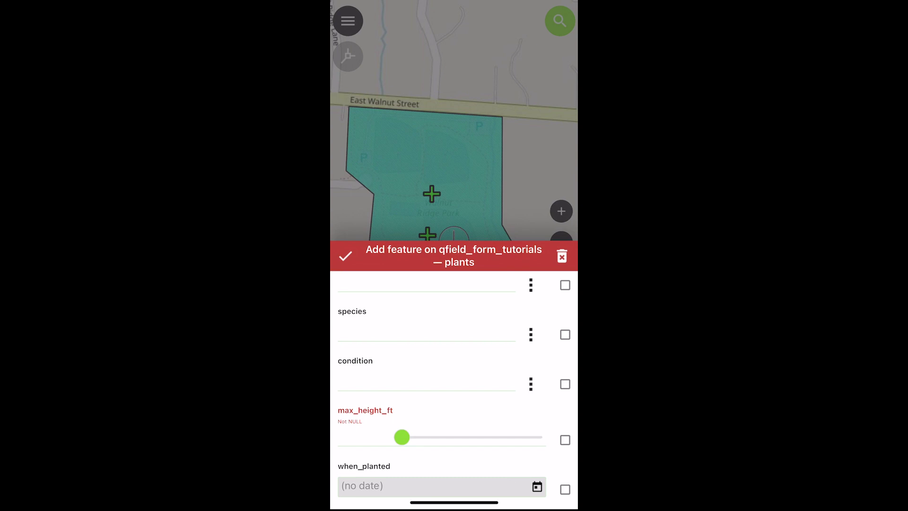
pyautogui.moveTo(402, 437); pyautogui.dragTo(441, 437)
pyautogui.scroll(-2, 454, 386)
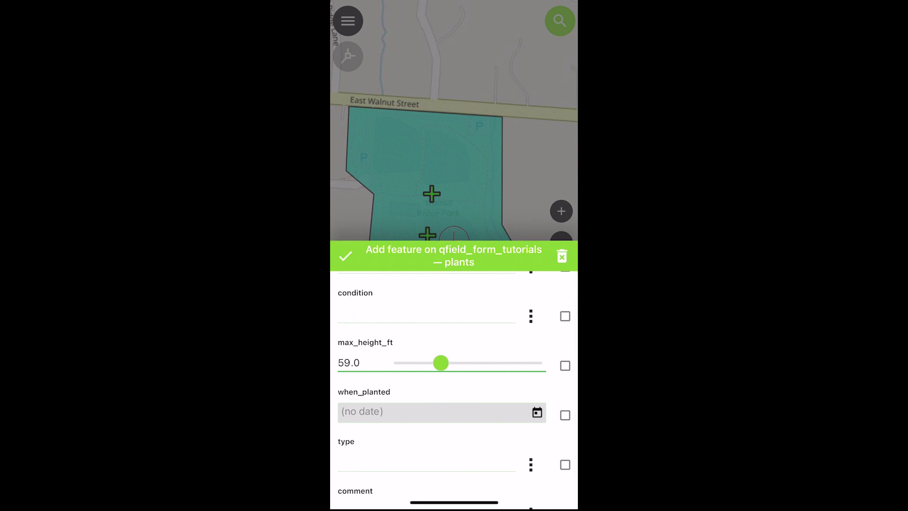
pyautogui.scroll(-6, 454, 388)
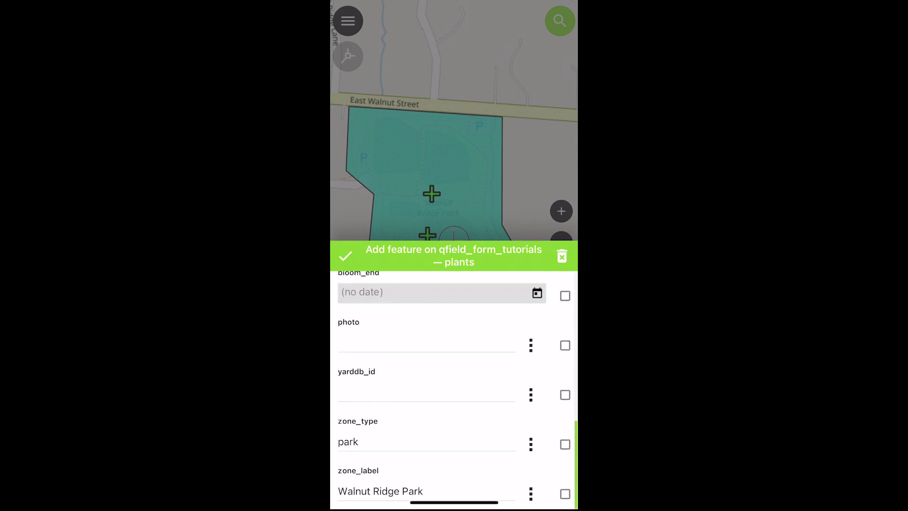